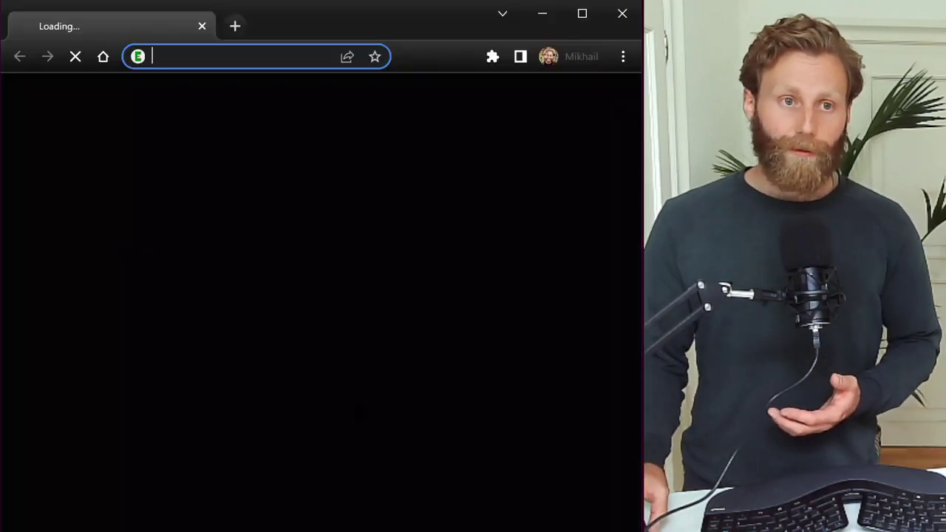
# Search Ecosia for 'admin0 shapefile'
pyautogui.write('ad')
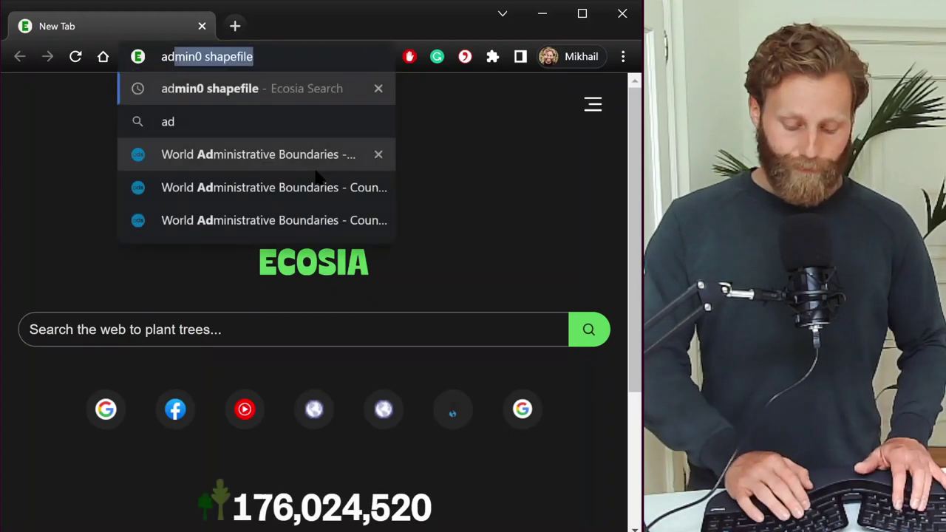
pyautogui.write('min0 s')
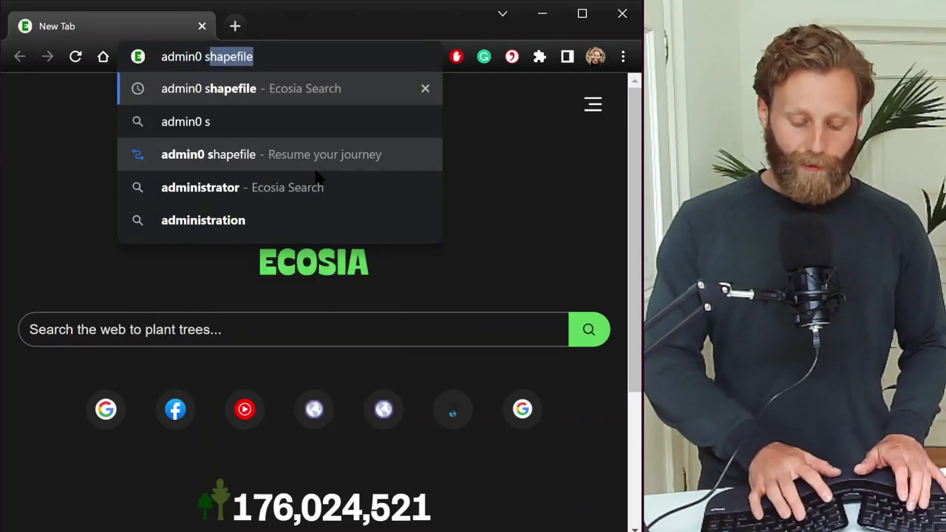
pyautogui.write('hapefil')
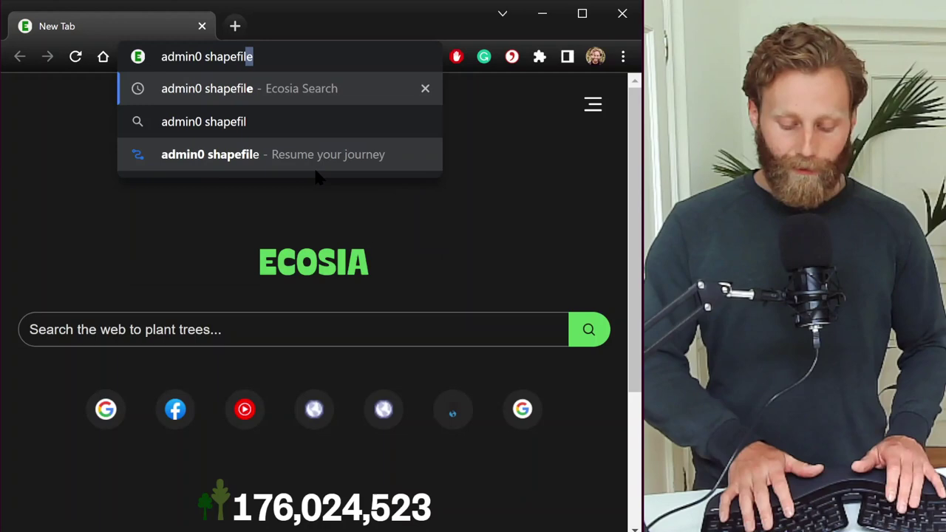
pyautogui.press('Return')
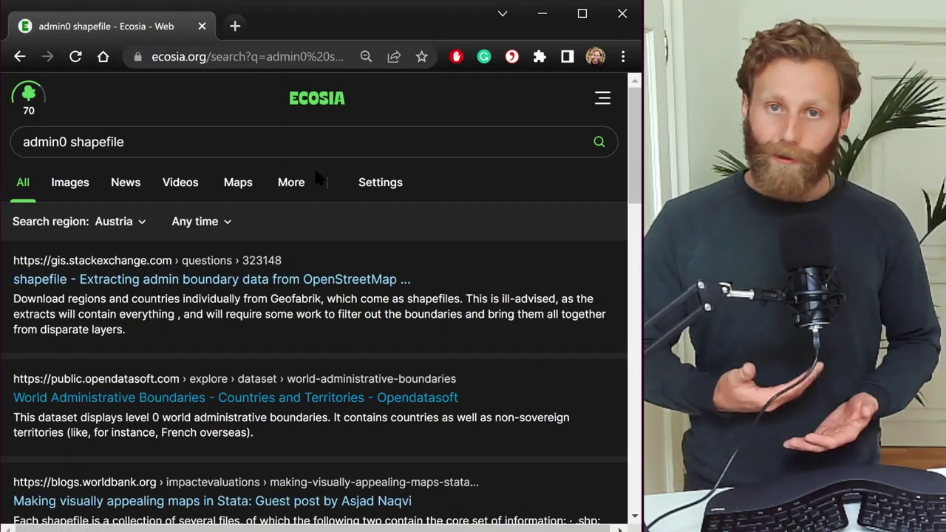
# Download the whole World Administrative Boundaries dataset from OpenDataSoft in Shapefile format
pyautogui.click(129, 399)
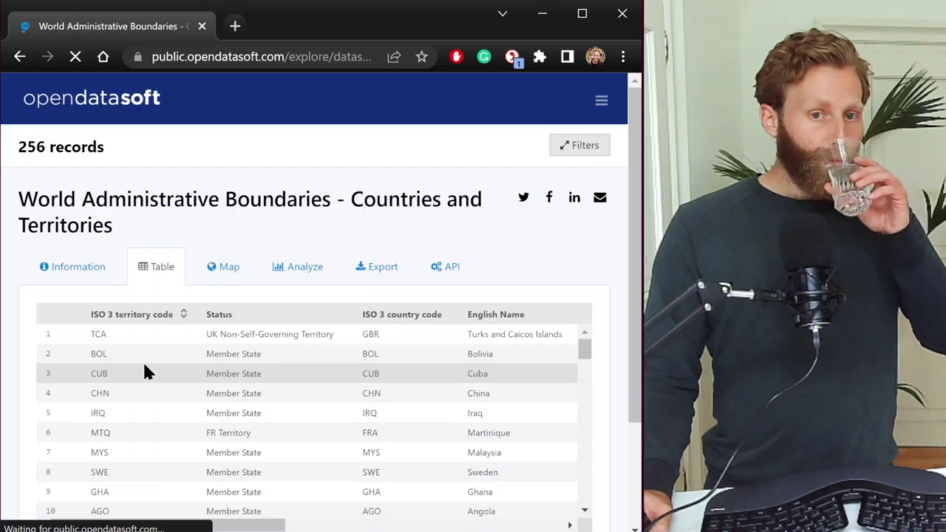
pyautogui.click(383, 268)
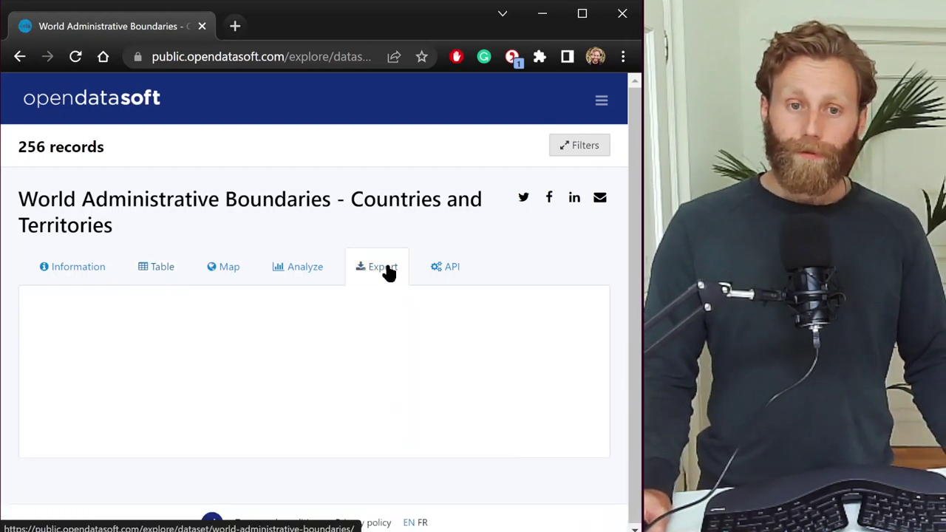
pyautogui.scroll(-3, 543, 237)
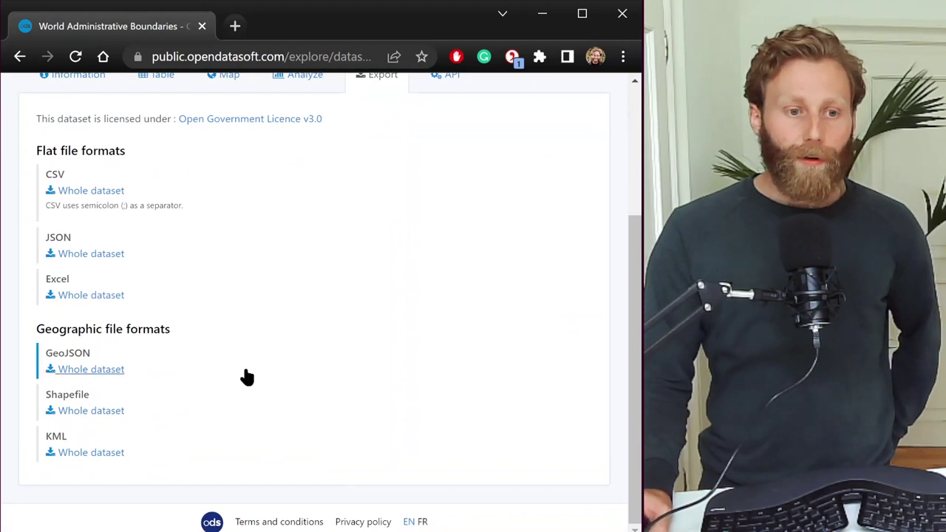
pyautogui.click(80, 417)
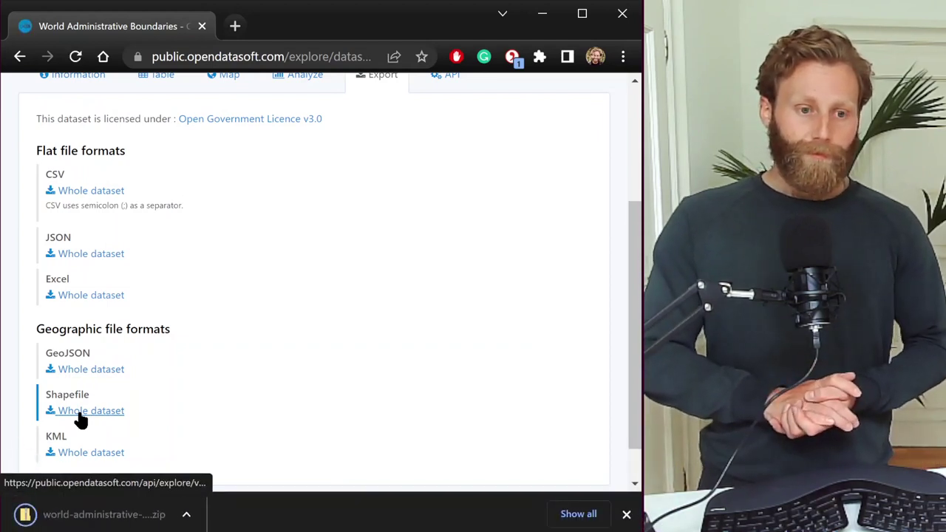
# Show the world-administrative-boundaries zip in Downloads and extract all its files
pyautogui.click(187, 514)
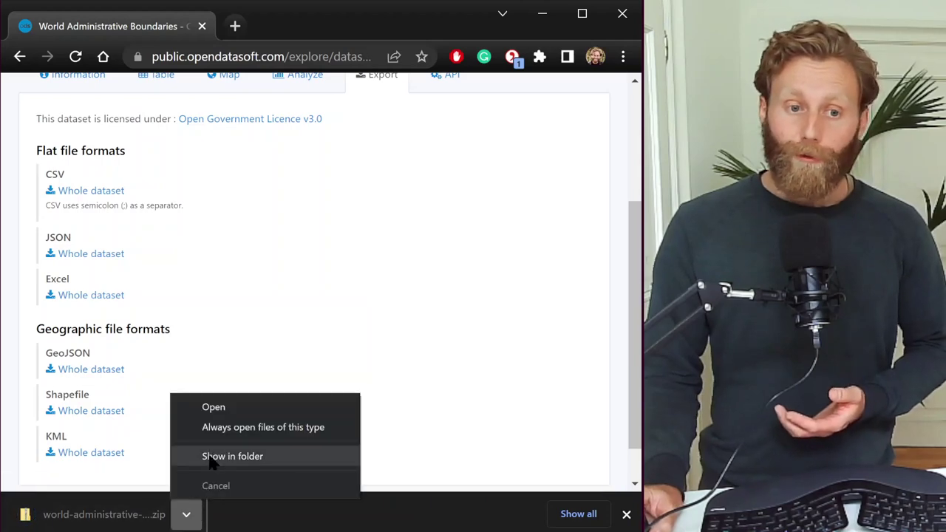
pyautogui.click(213, 458)
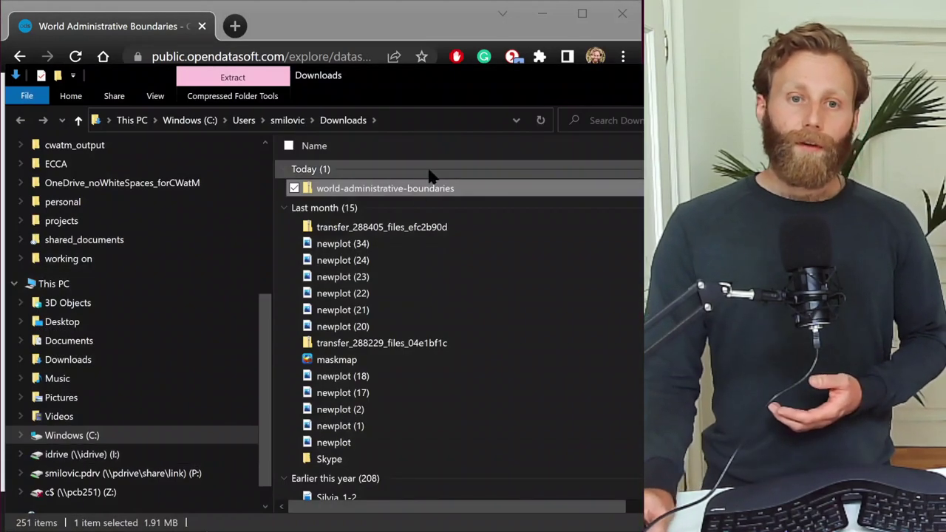
pyautogui.rightClick(417, 190)
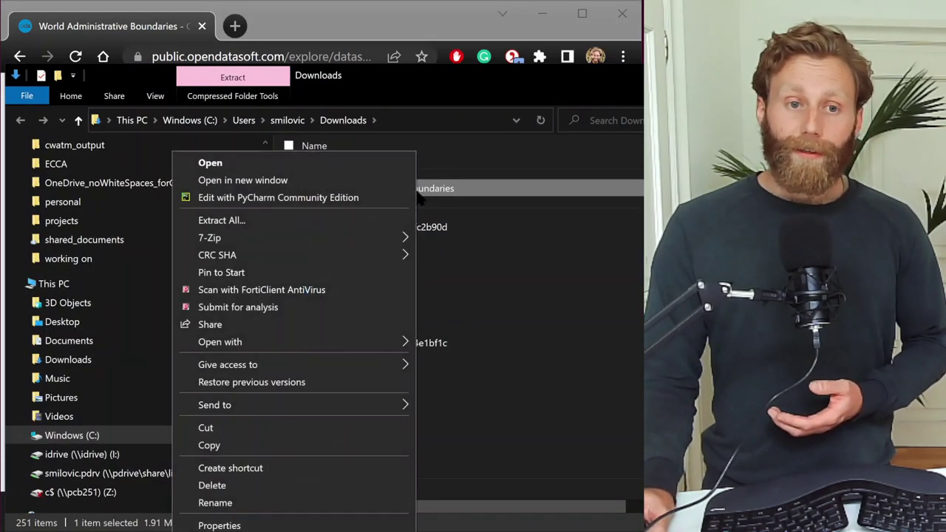
pyautogui.click(264, 220)
pyautogui.click(630, 441)
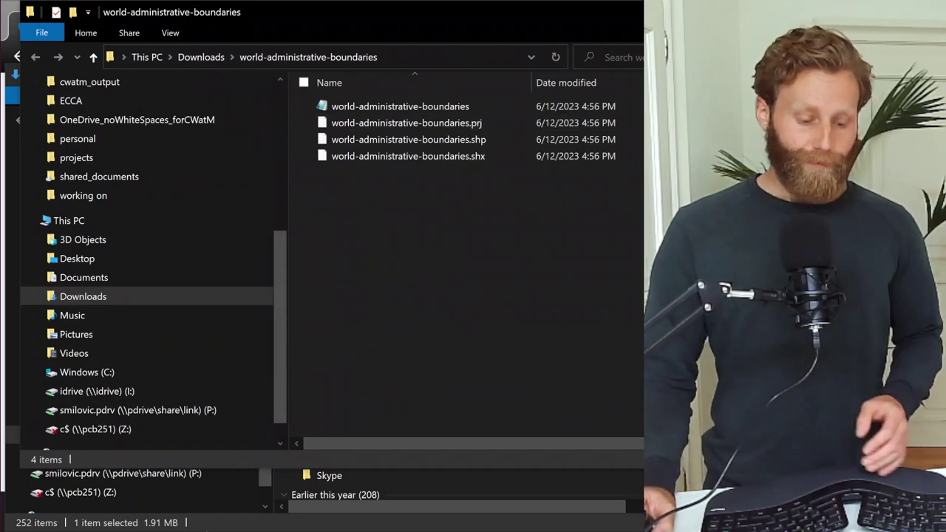
# Launch ArcMap and start with a blank map
pyautogui.press('super')
pyautogui.write('arc')
pyautogui.press('Return')
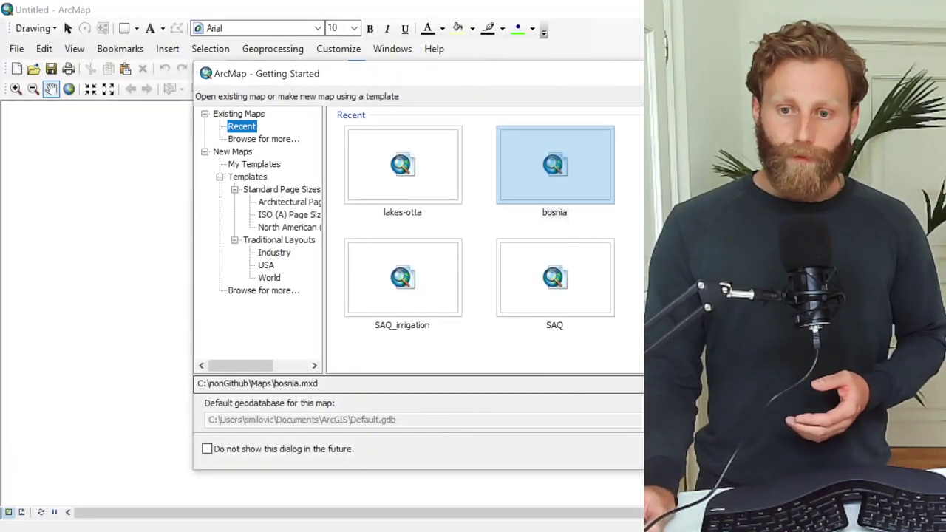
pyautogui.moveTo(604, 80); pyautogui.dragTo(390, 95)
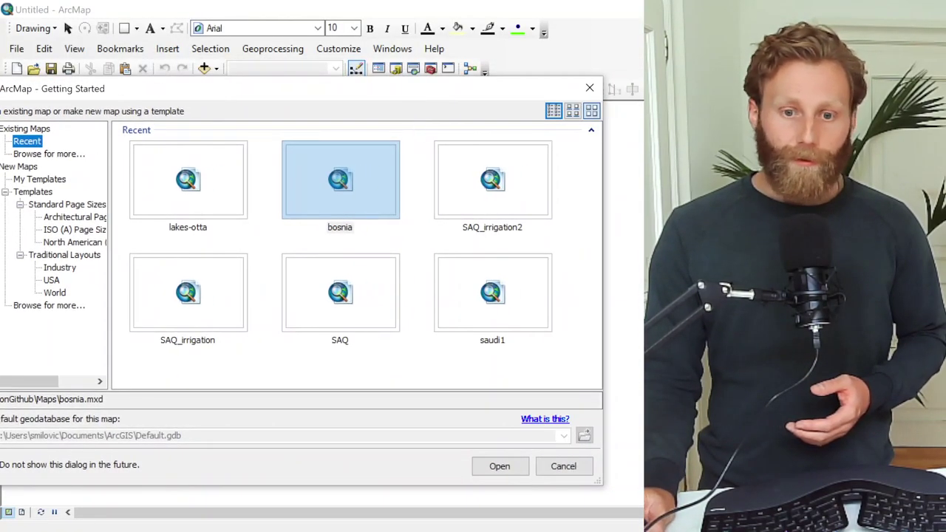
pyautogui.click(579, 459)
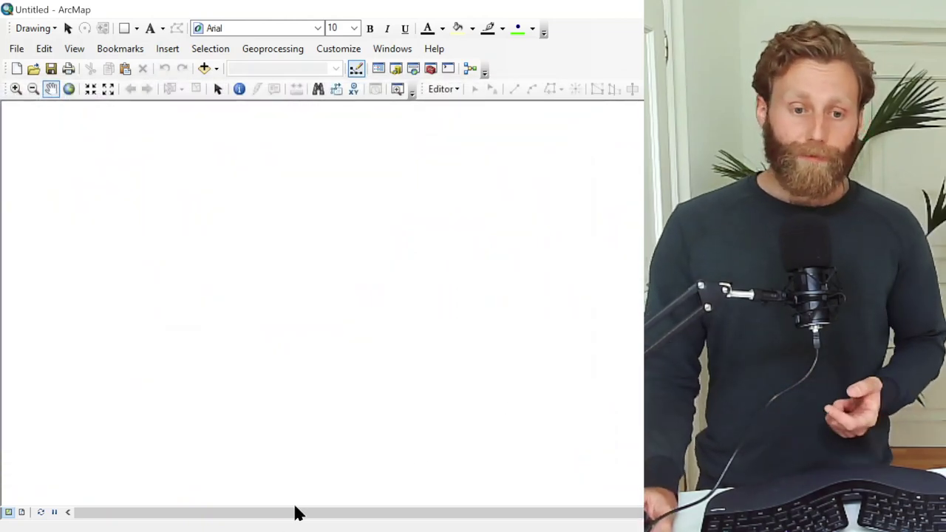
# Add the world-administrative-boundaries .shp to the map and center it on Europe, Africa and Asia
pyautogui.click(348, 444)
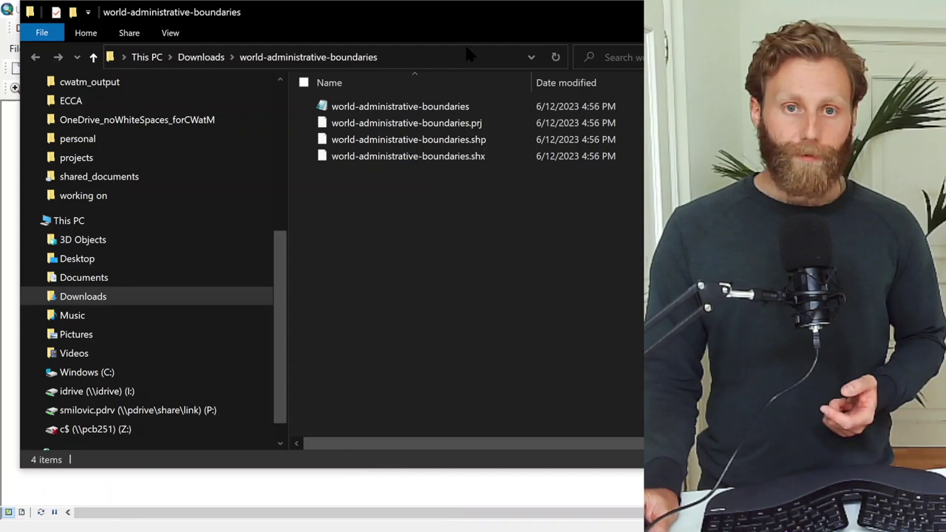
pyautogui.moveTo(483, 20); pyautogui.dragTo(133, 106)
pyautogui.moveTo(88, 223); pyautogui.dragTo(503, 261)
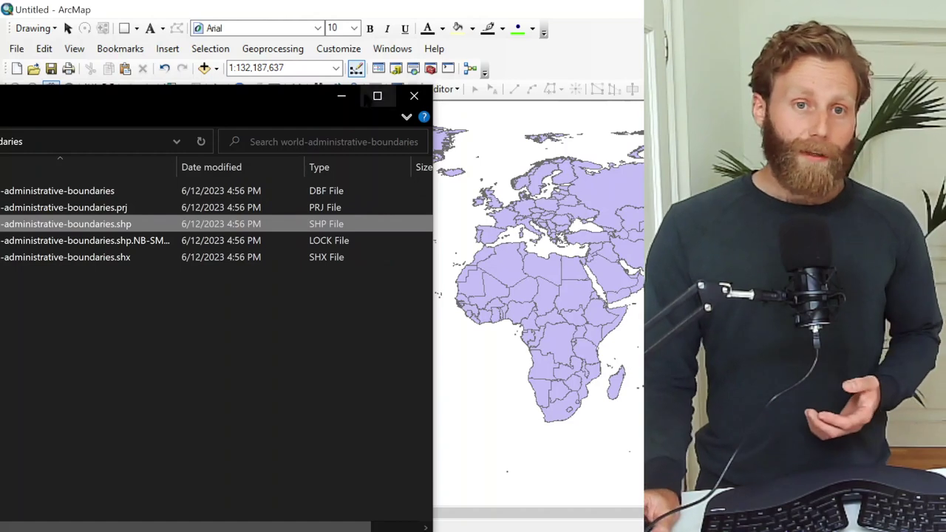
pyautogui.click(348, 97)
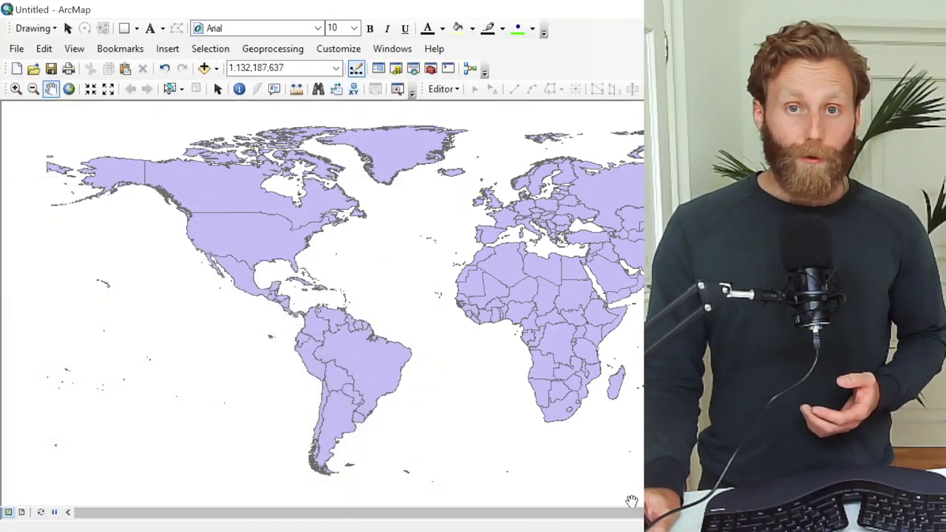
pyautogui.scroll(-2, 473, 300)
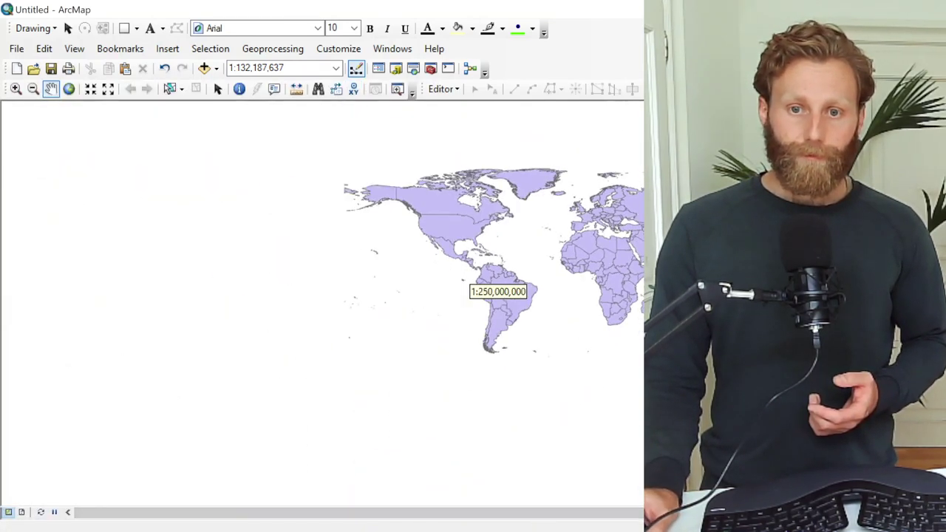
pyautogui.scroll(4, 473, 299)
pyautogui.moveTo(571, 170); pyautogui.dragTo(349, 219)
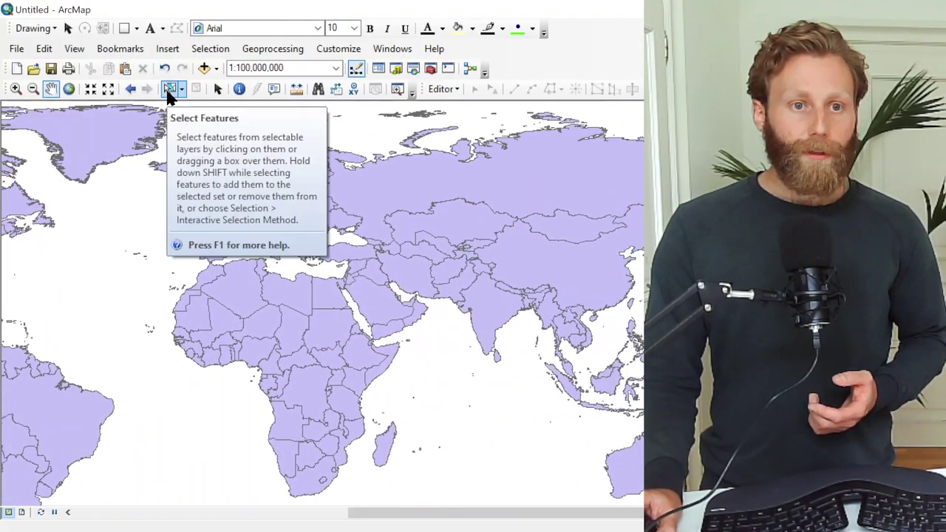
# Select the Saudi Arabia polygon and create a new layer from the selected feature
pyautogui.click(170, 89)
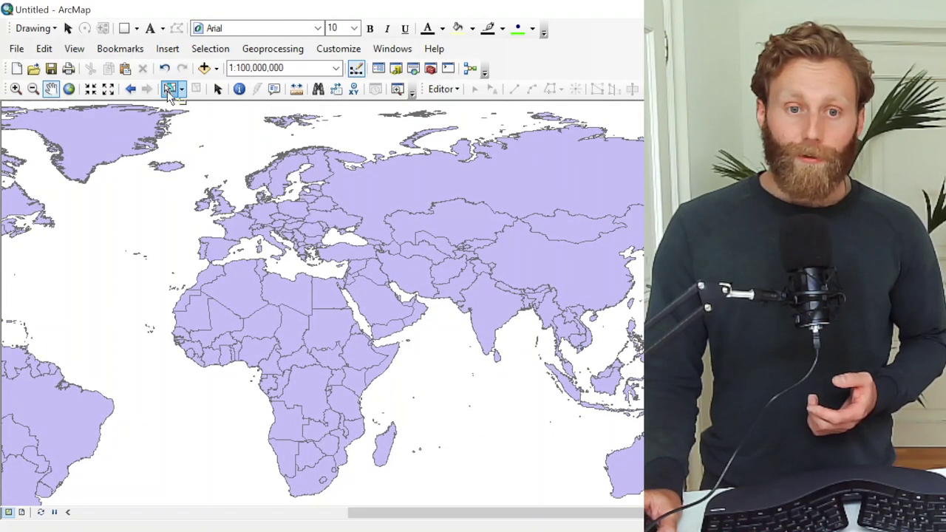
pyautogui.click(378, 303)
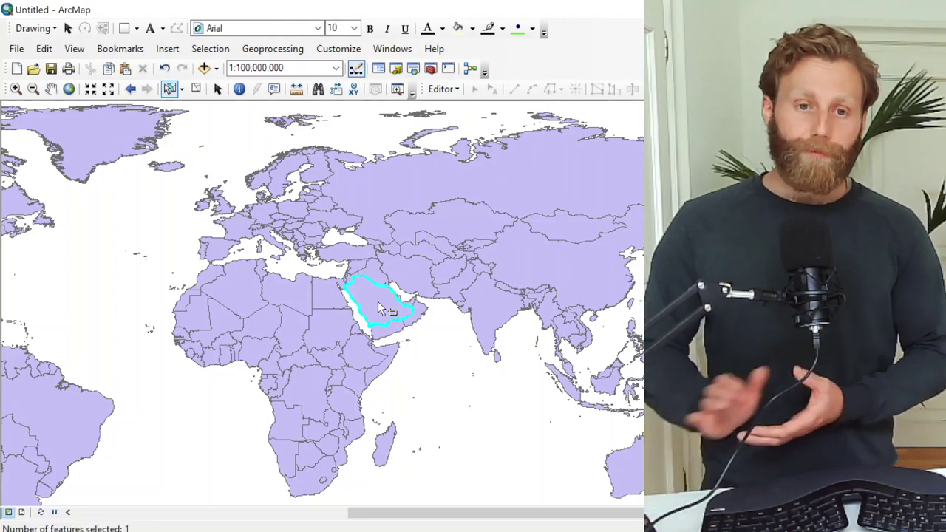
pyautogui.click(374, 69)
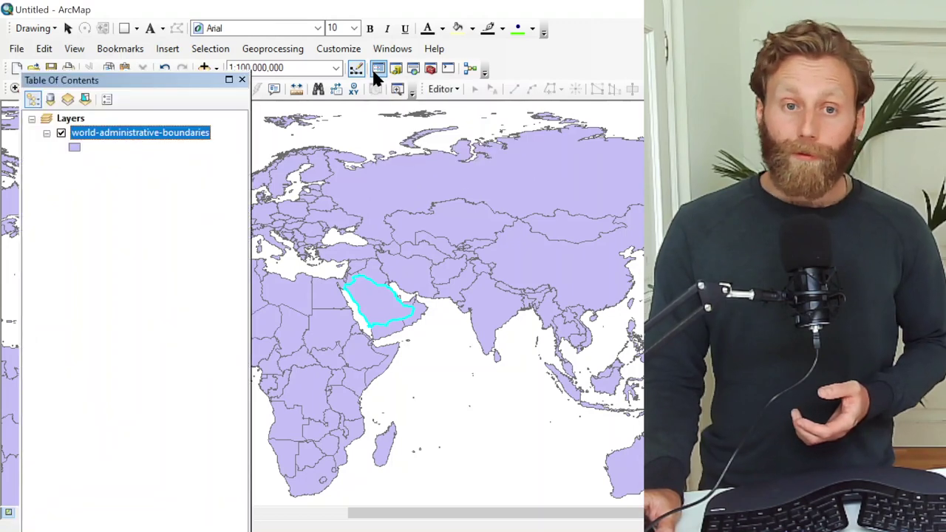
pyautogui.rightClick(114, 141)
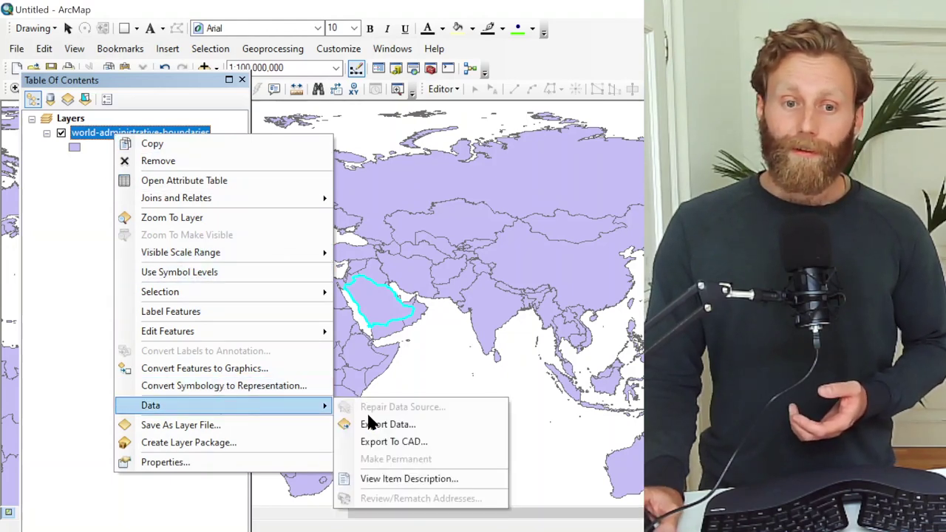
pyautogui.moveTo(284, 296)
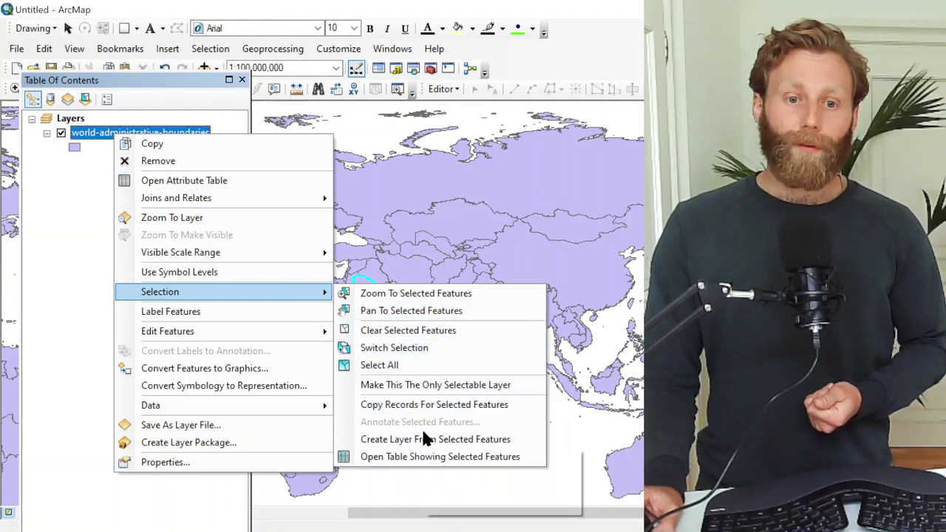
pyautogui.click(522, 441)
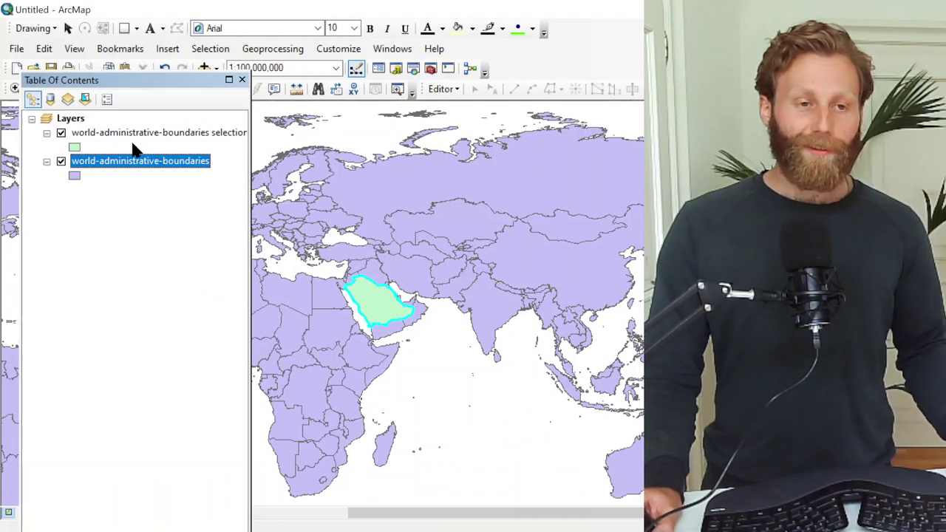
# Uncheck the world-administrative-boundaries layer in the Table Of Contents
pyautogui.click(61, 162)
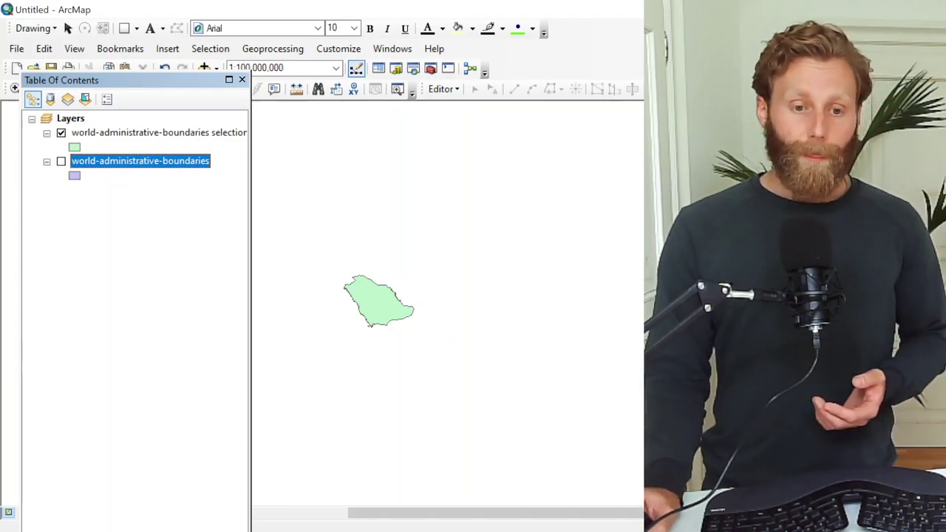
# Browse to C:\GitHub\CWatM-Input\CWatM-Earth-30min\routing in File Explorer
pyautogui.click(268, 489)
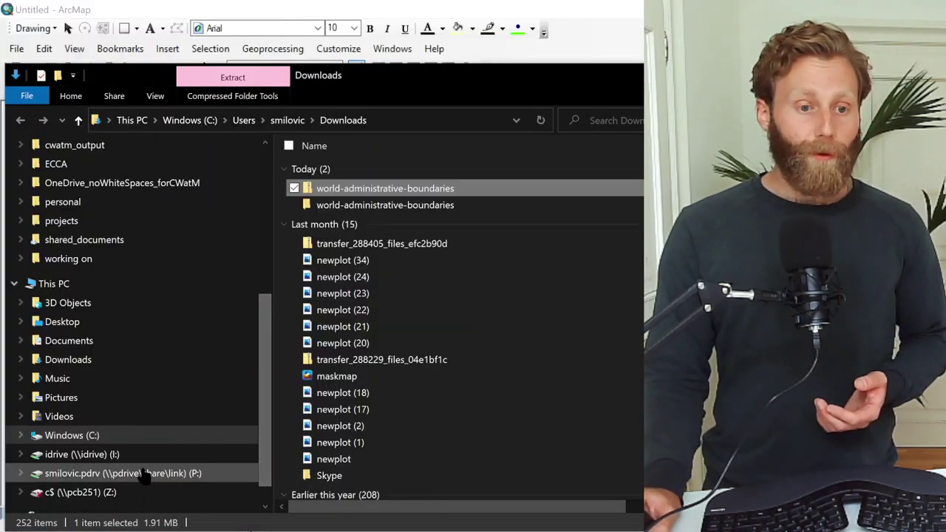
pyautogui.click(72, 434)
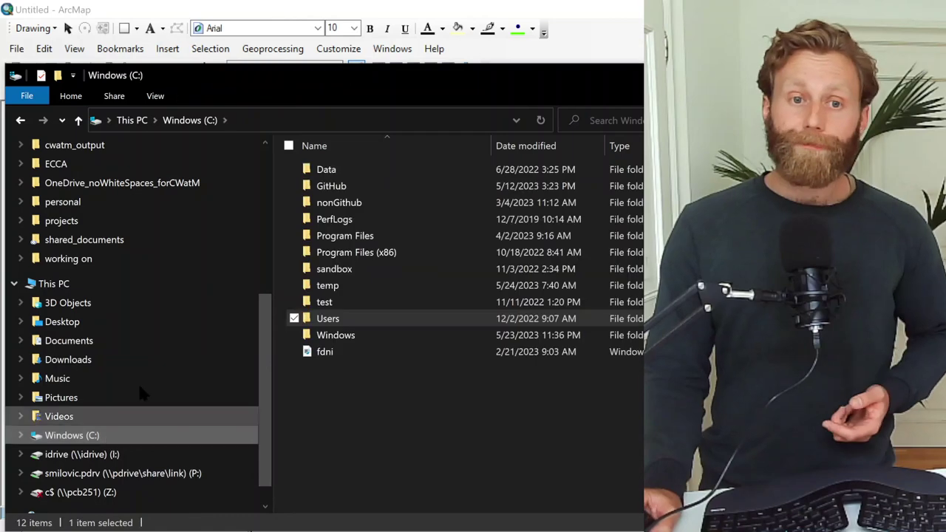
pyautogui.doubleClick(331, 186)
pyautogui.doubleClick(377, 254)
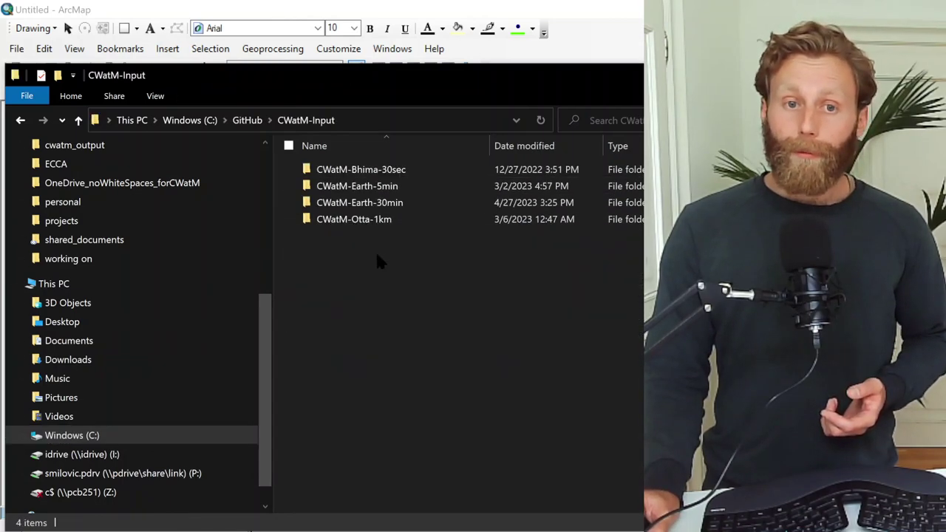
pyautogui.doubleClick(386, 209)
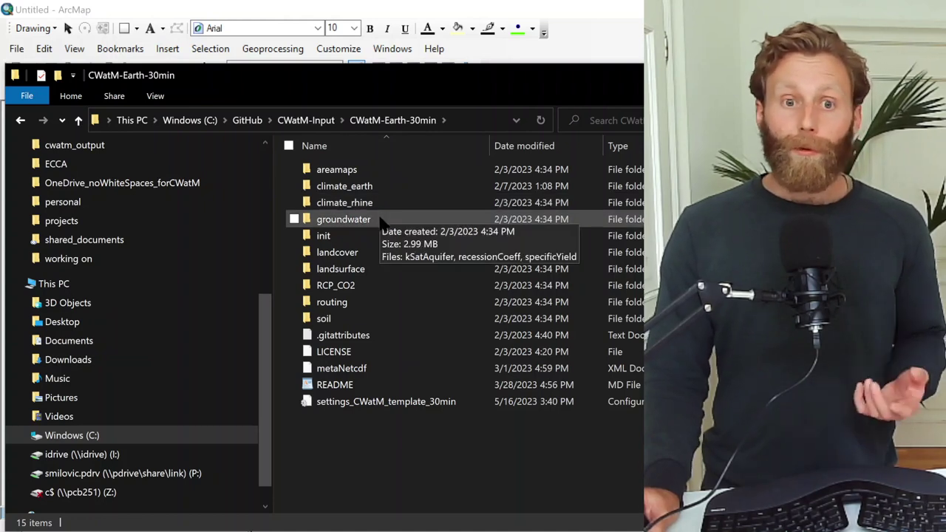
pyautogui.click(344, 303)
pyautogui.doubleClick(344, 303)
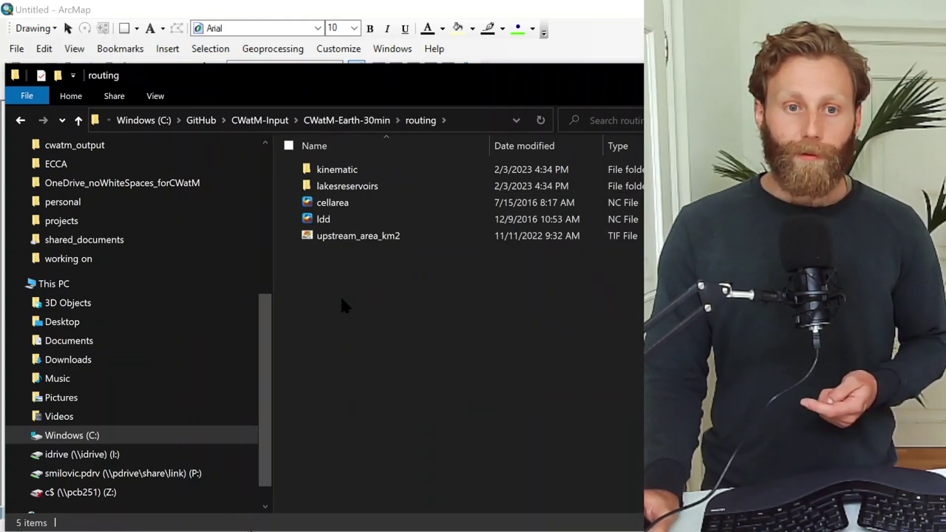
# Drag the cellarea file onto the ArcMap map to add the cellarea30min layer
pyautogui.click(331, 209)
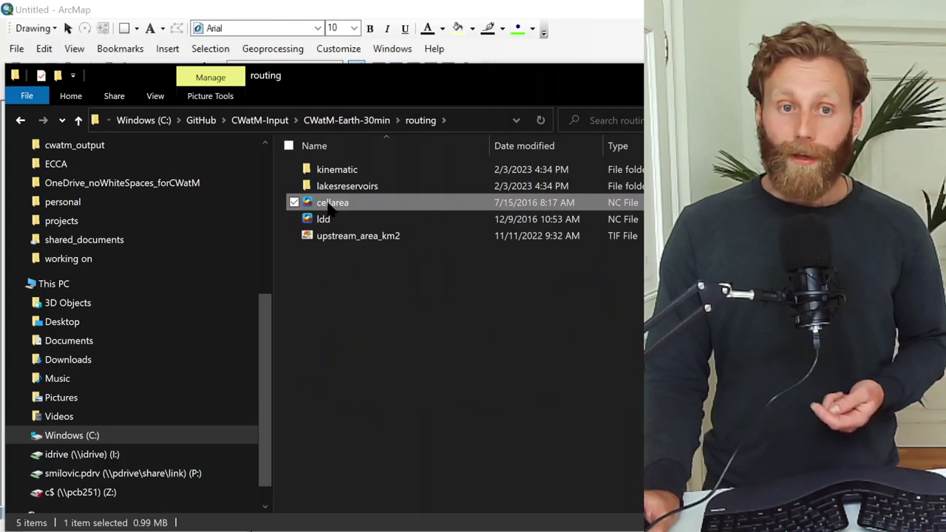
pyautogui.moveTo(410, 79); pyautogui.dragTo(103, 97)
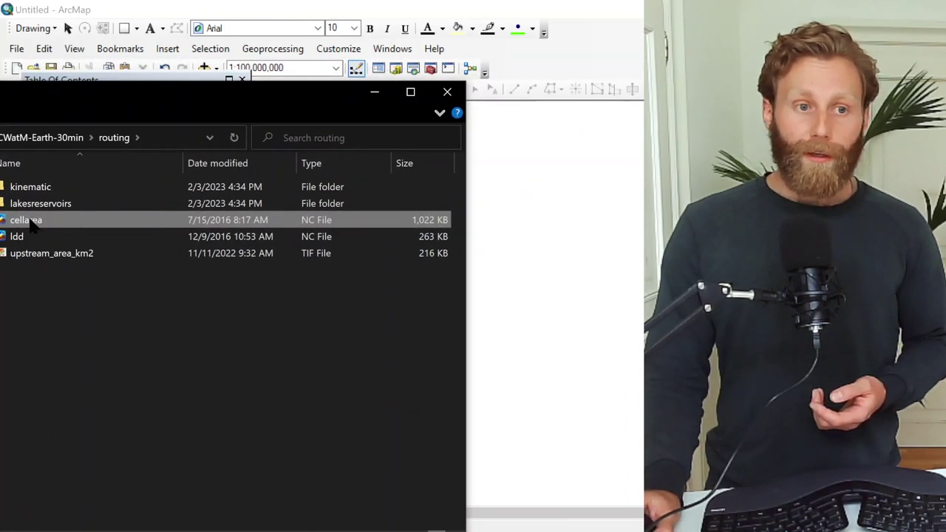
pyautogui.moveTo(33, 225); pyautogui.dragTo(539, 296)
pyautogui.click(375, 91)
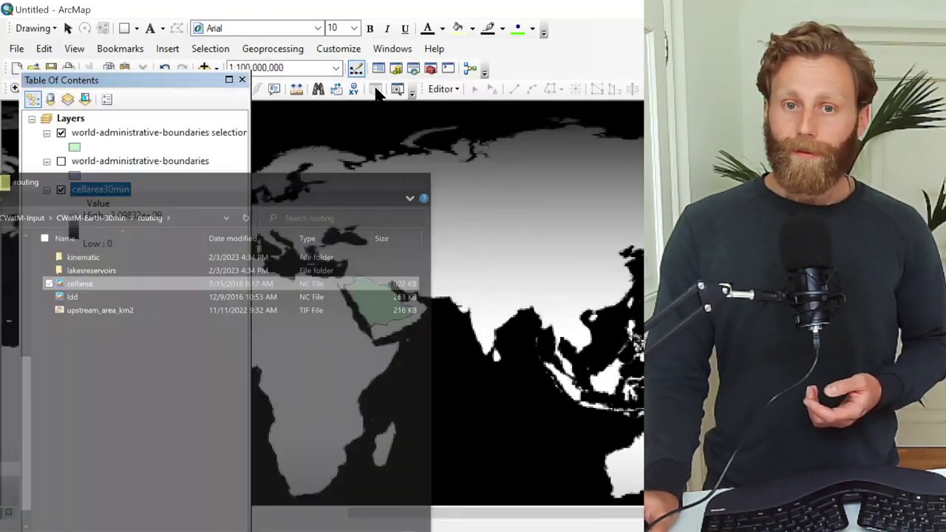
# Zoom the map in toward Saudi Arabia and search the tools for 'raster'
pyautogui.click(242, 79)
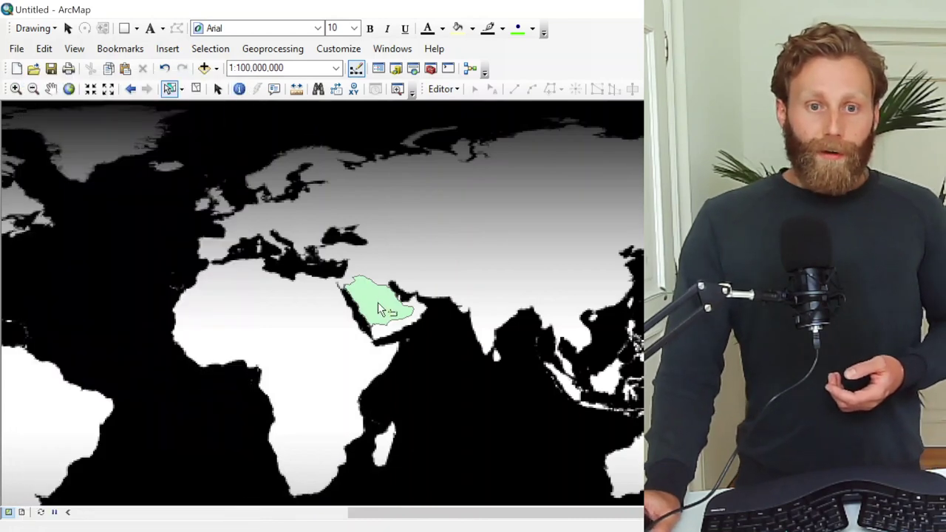
pyautogui.scroll(2, 379, 304)
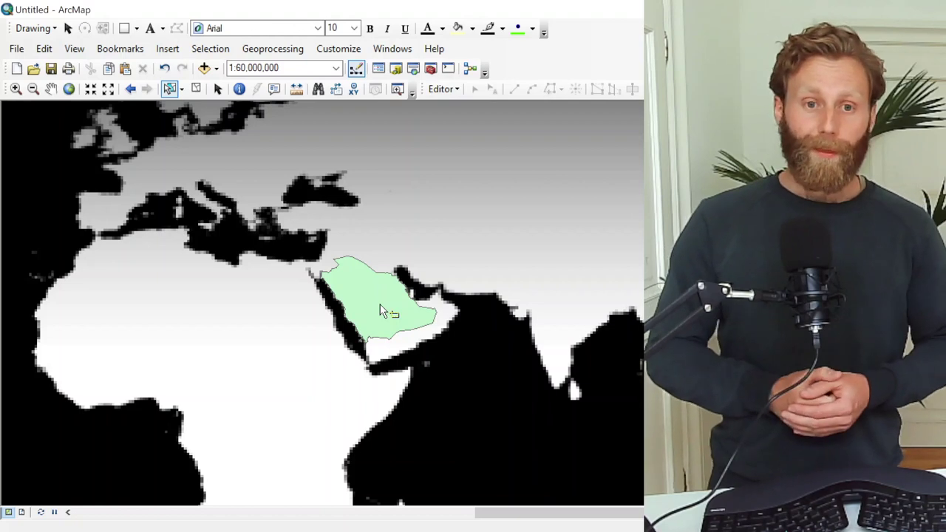
pyautogui.click(415, 70)
pyautogui.write('rast')
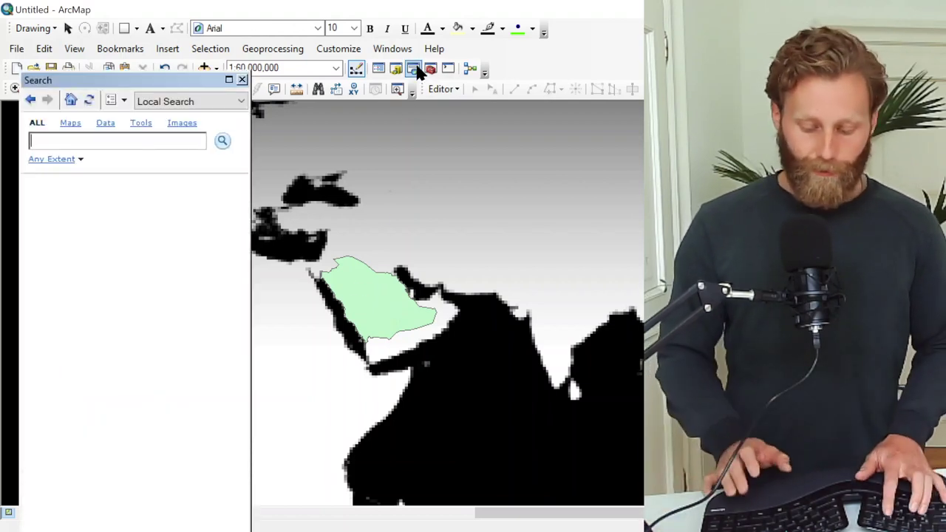
pyautogui.write('er')
pyautogui.press('Return')
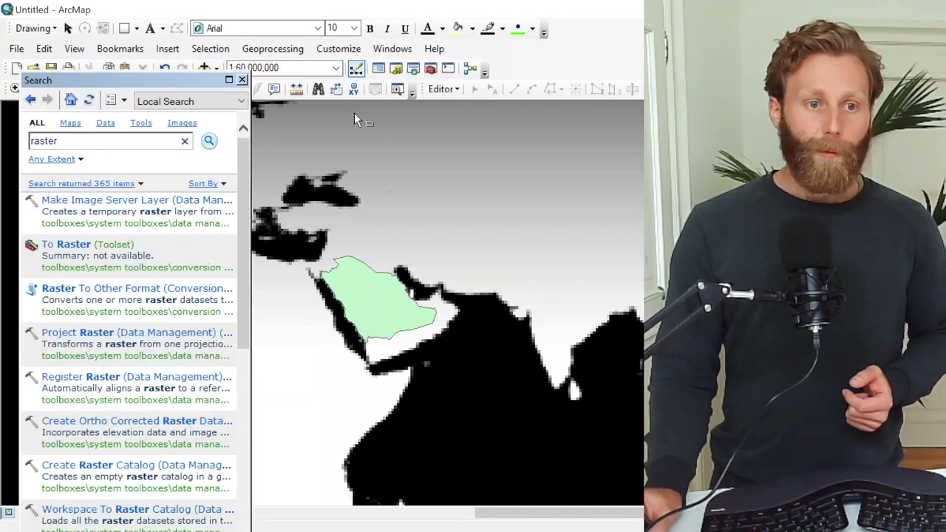
# Open Polygon to Raster from the To Raster toolset, then close it and the search
pyautogui.click(74, 247)
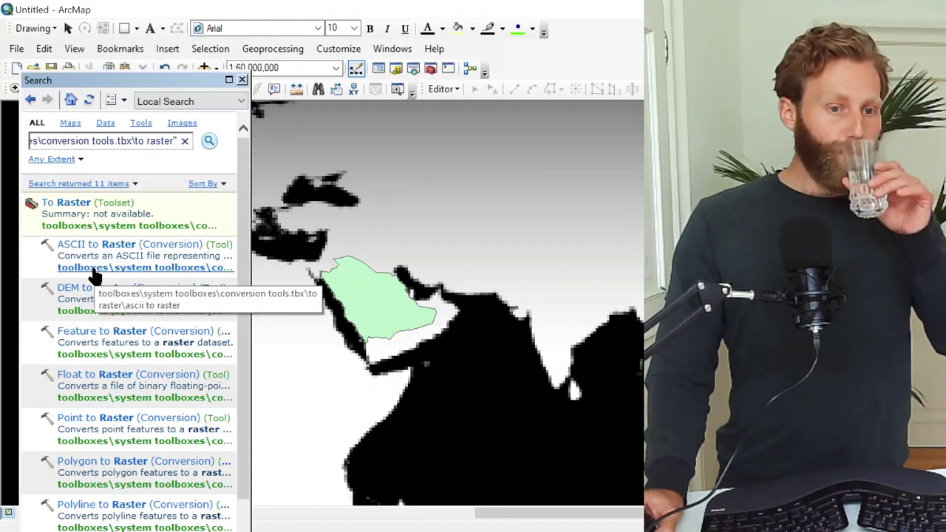
pyautogui.scroll(-2, 93, 275)
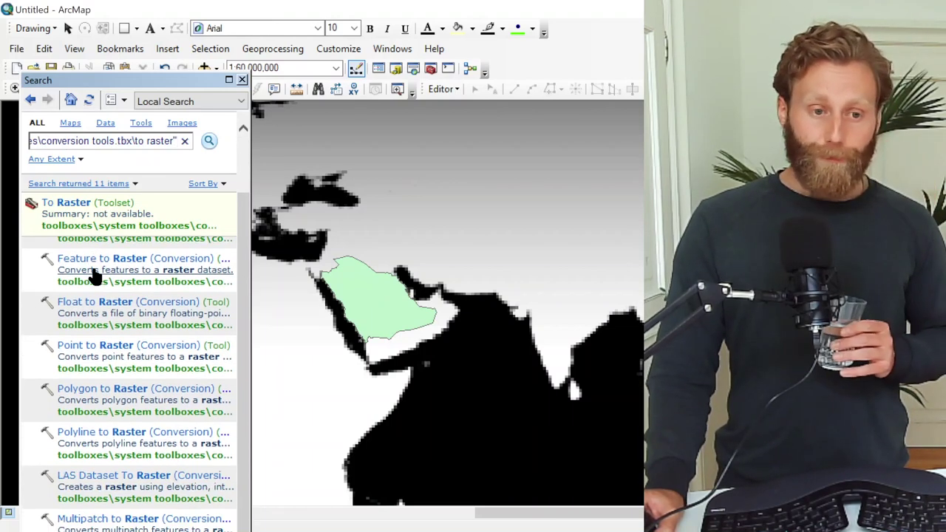
pyautogui.click(127, 387)
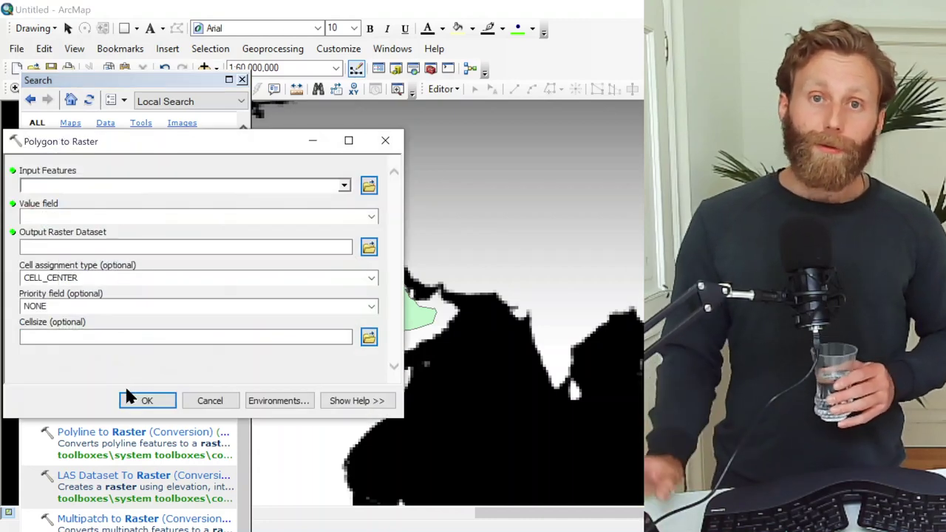
pyautogui.click(385, 141)
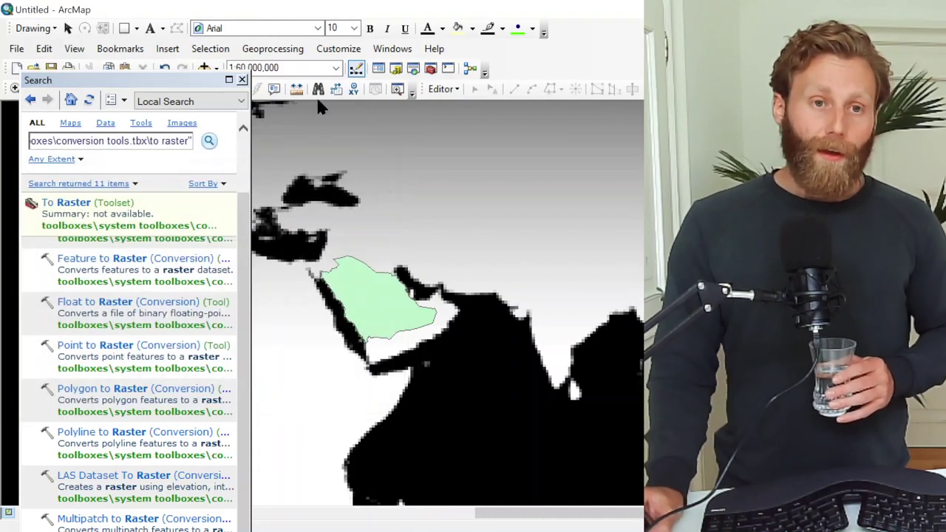
pyautogui.click(242, 80)
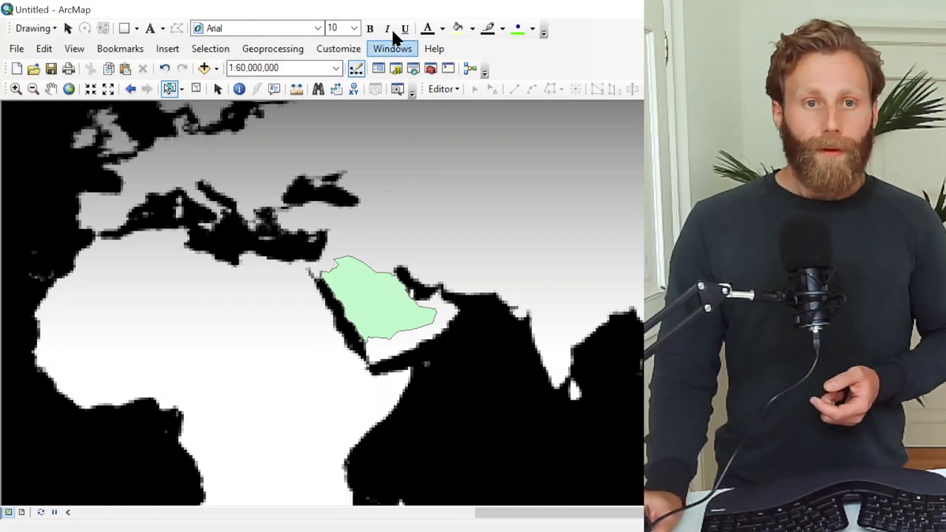
# Open and widen the attribute table of the 'world-administrative-boundaries selection' layer
pyautogui.click(379, 69)
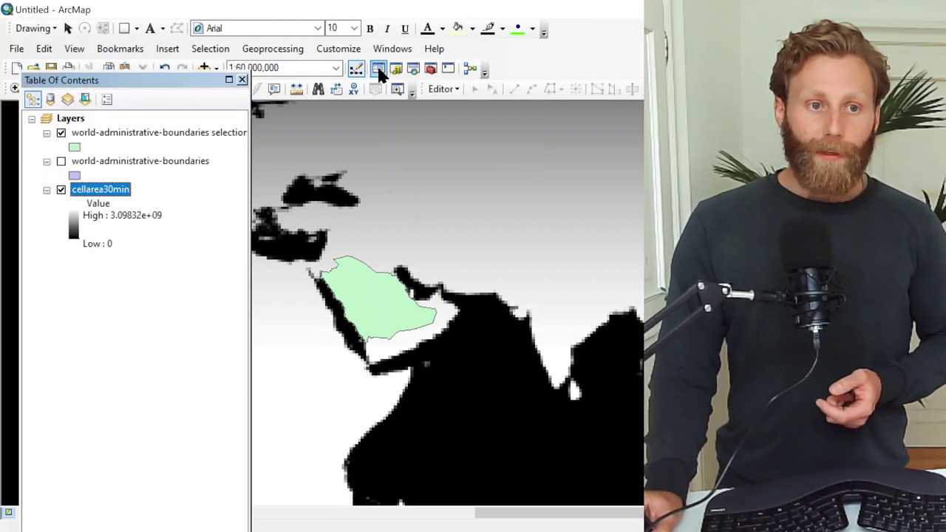
pyautogui.rightClick(117, 136)
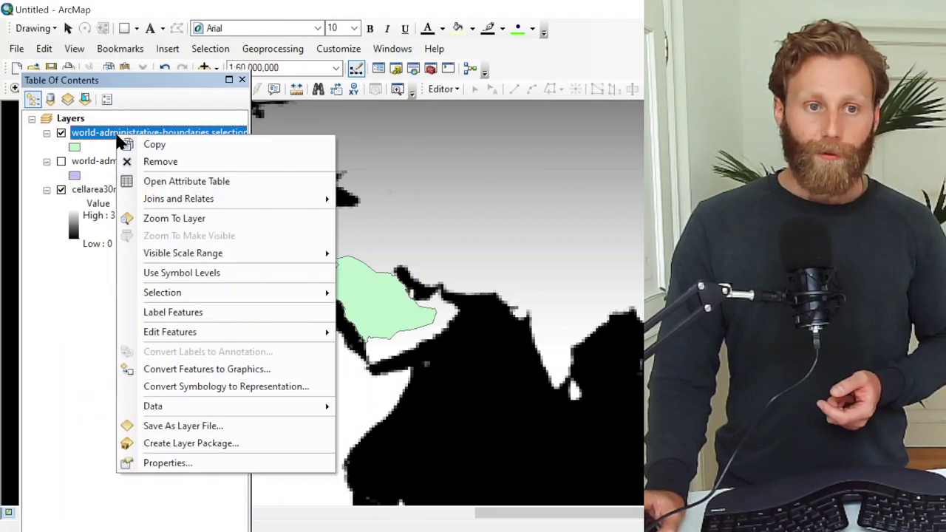
pyautogui.click(152, 181)
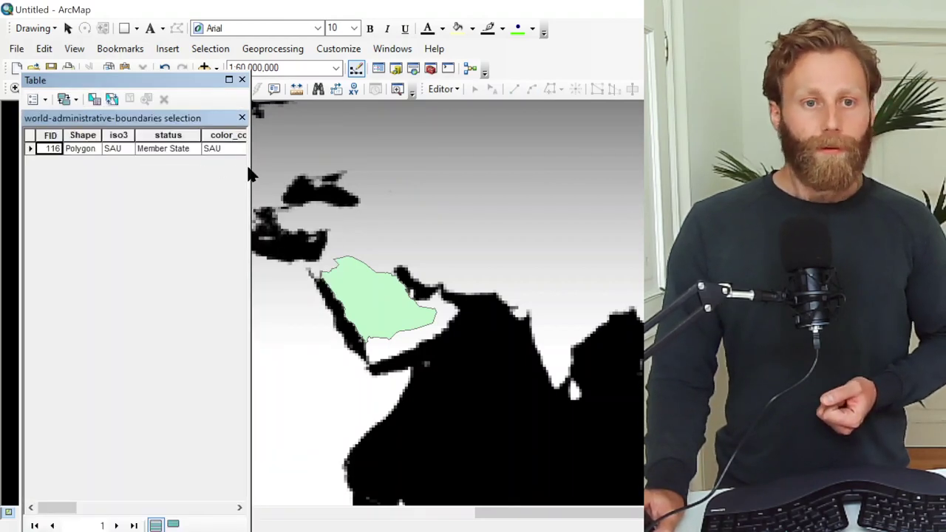
pyautogui.moveTo(249, 175); pyautogui.dragTo(640, 178)
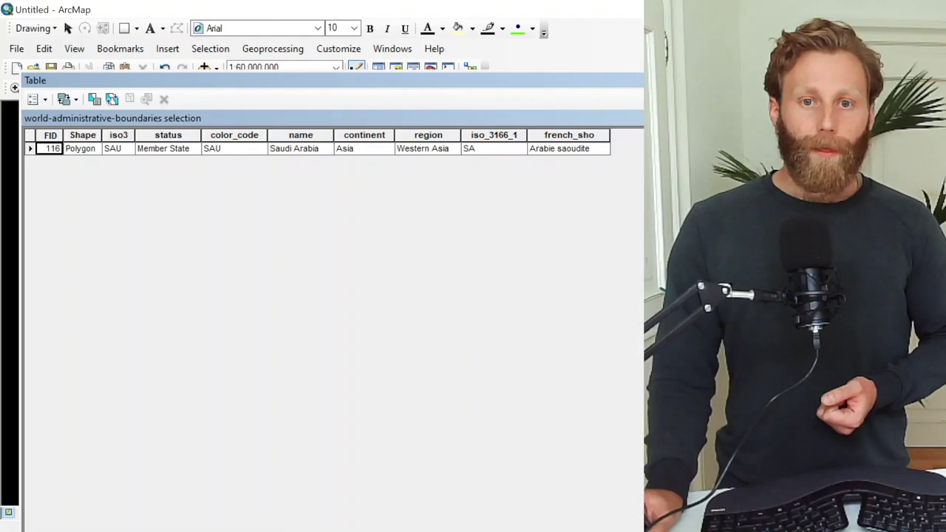
# Add a Short Integer field named 'Label' to the Saudi Arabia table
pyautogui.click(45, 99)
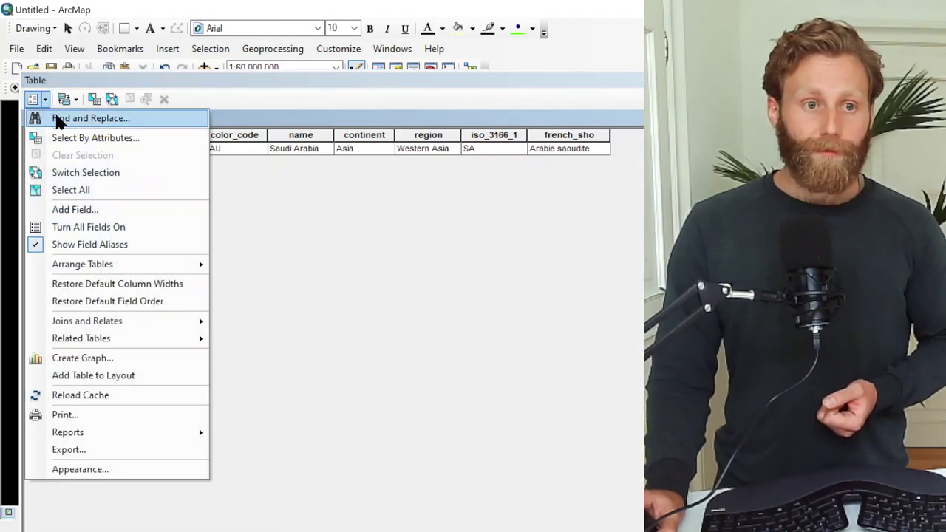
pyautogui.click(69, 213)
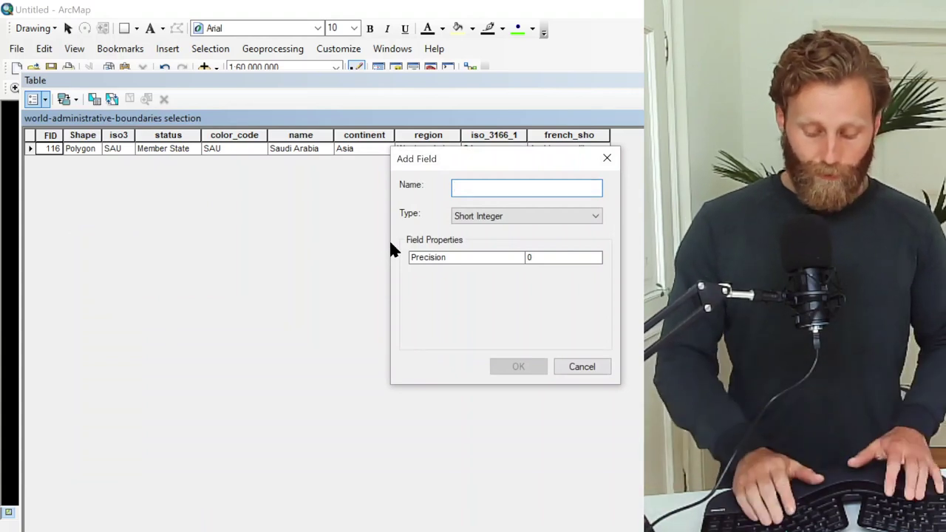
pyautogui.write('Label')
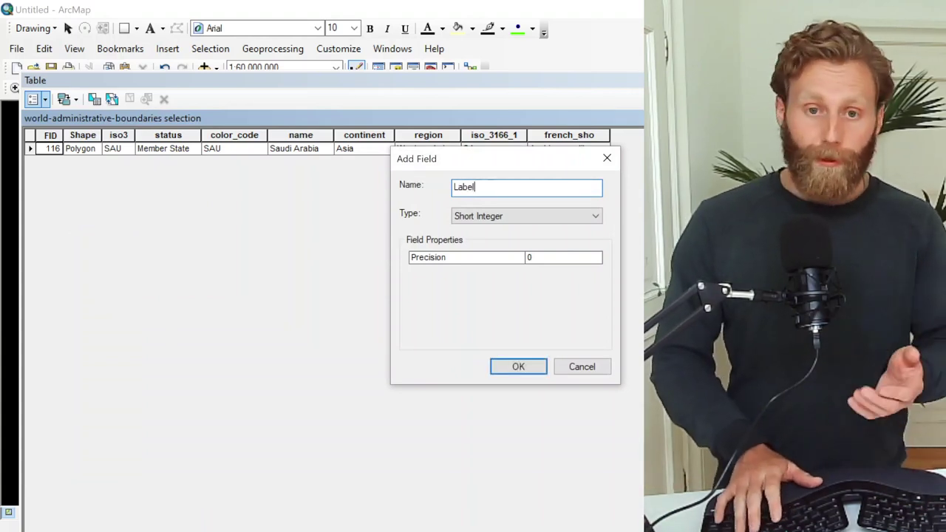
pyautogui.press('Return')
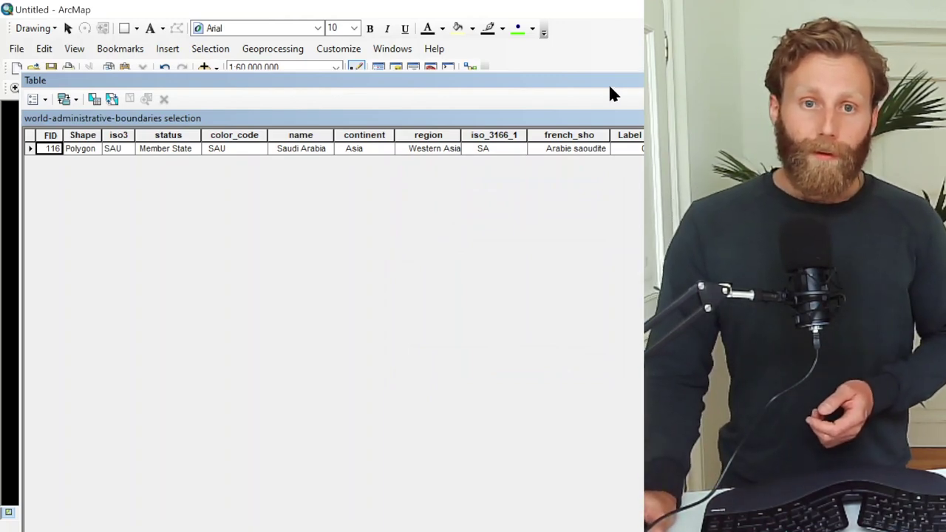
pyautogui.moveTo(607, 82); pyautogui.dragTo(596, 113)
# Start an edit session and enter 1 in Saudi Arabia's Label cell
pyautogui.click(442, 89)
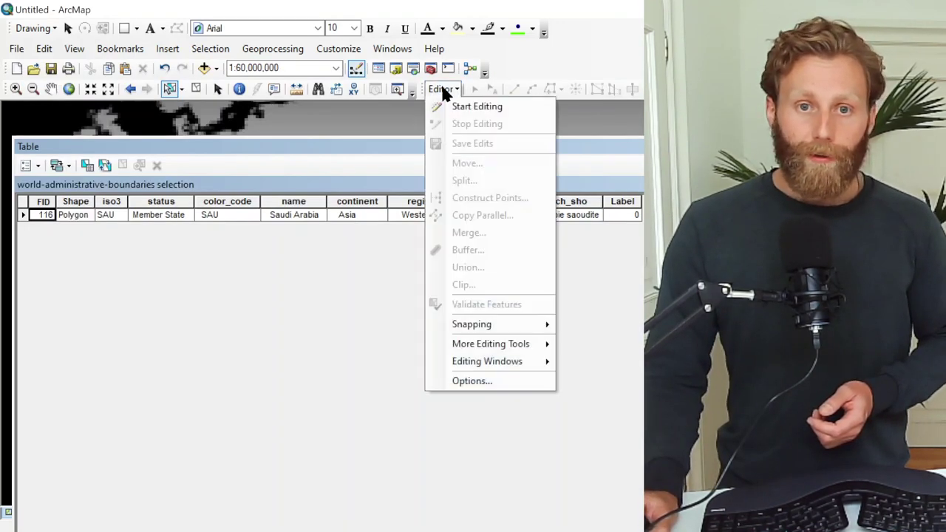
pyautogui.click(467, 108)
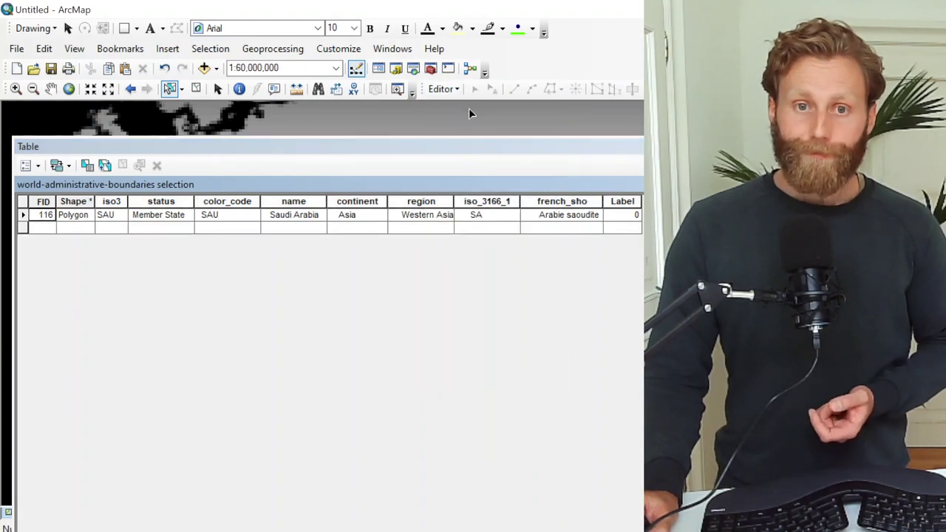
pyautogui.click(623, 214)
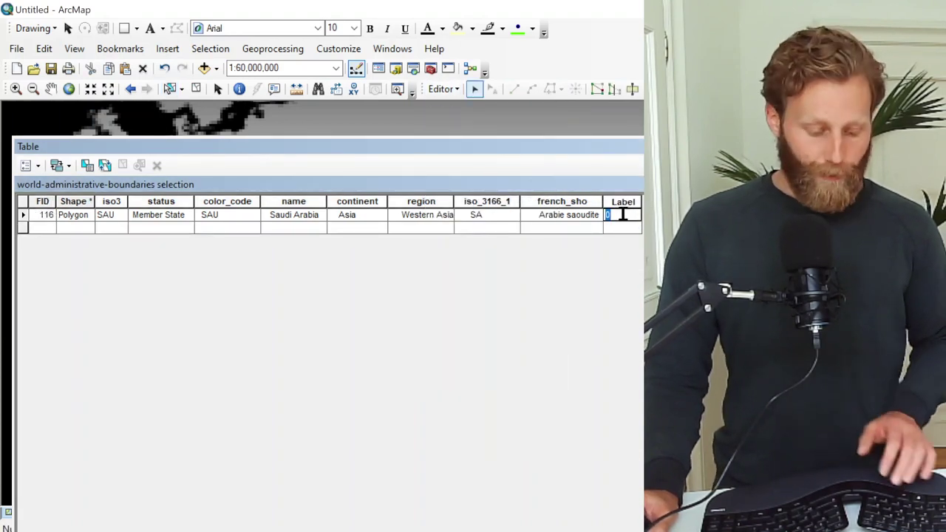
pyautogui.write('1')
pyautogui.press('Return')
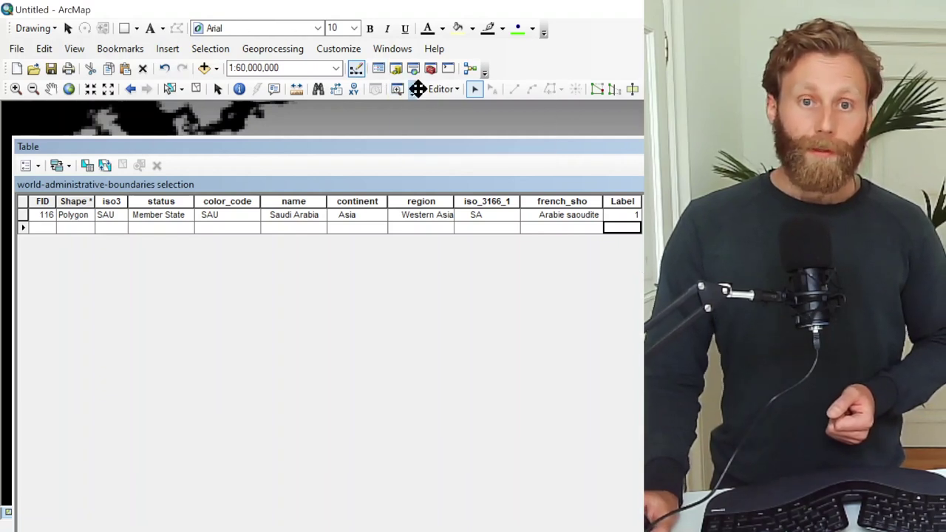
# Stop editing and save the Label edit
pyautogui.click(441, 89)
pyautogui.click(478, 124)
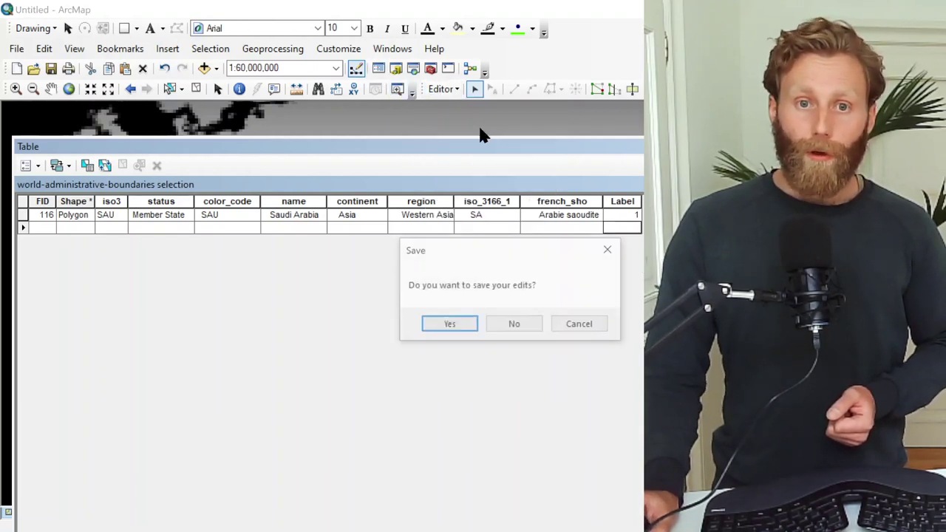
pyautogui.click(450, 325)
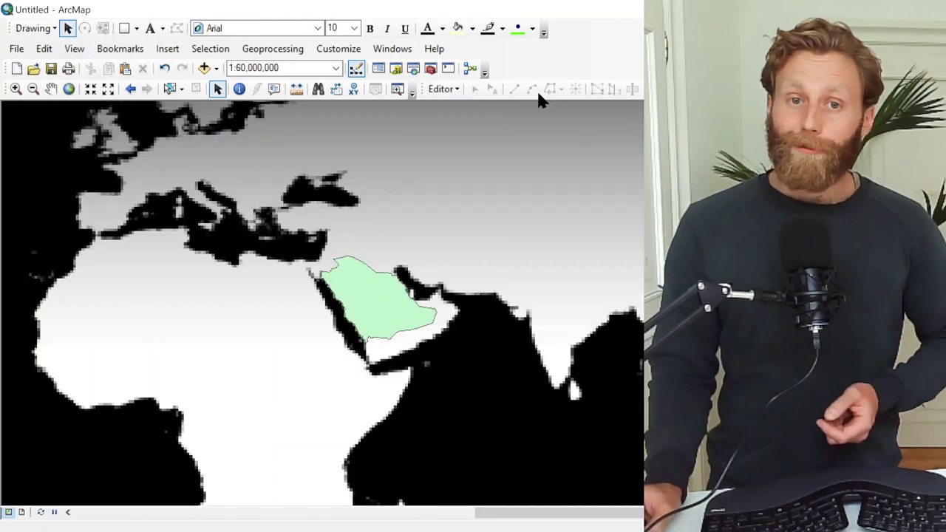
# Open Polygon to Raster with the Saudi Arabia selection layer as input and Label as value field
pyautogui.click(413, 68)
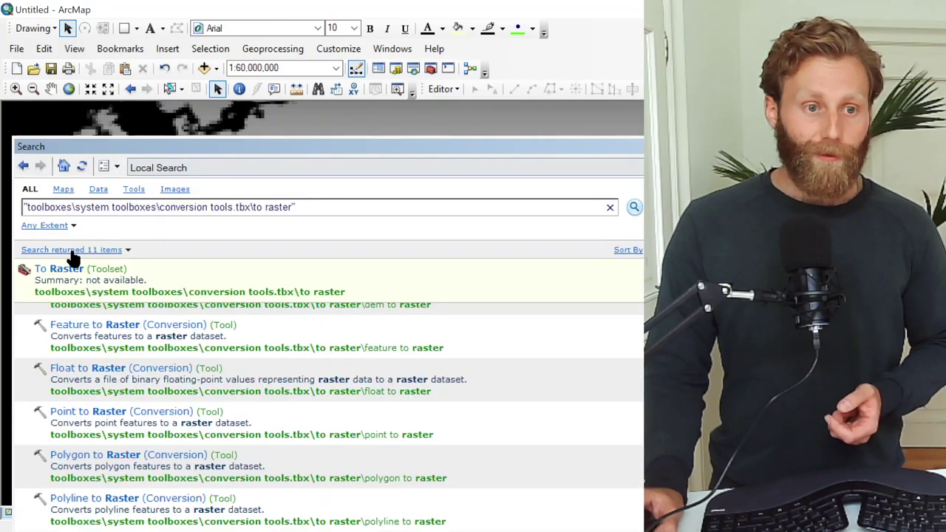
pyautogui.click(100, 458)
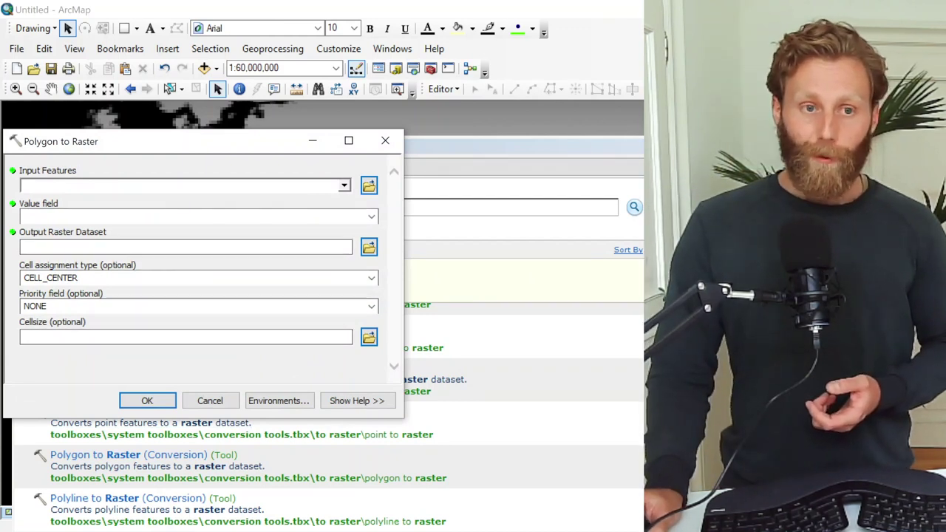
pyautogui.click(344, 186)
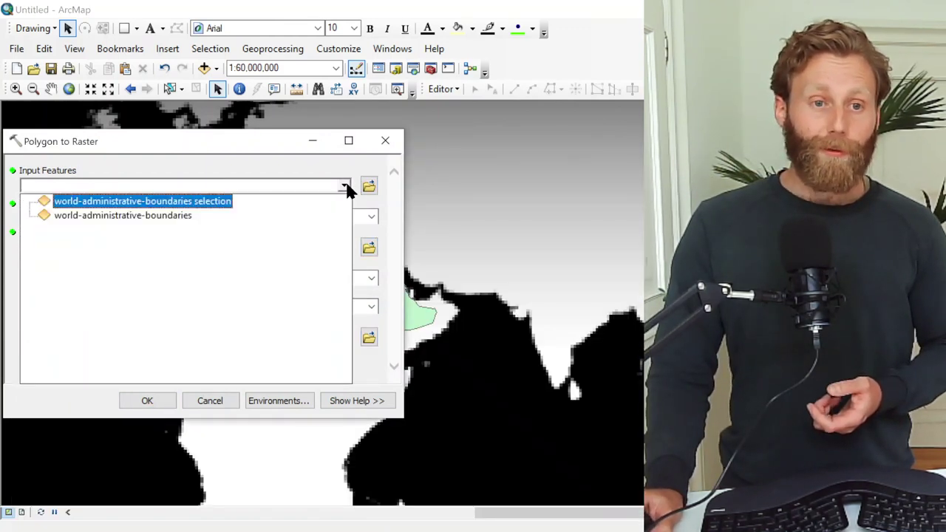
pyautogui.click(122, 201)
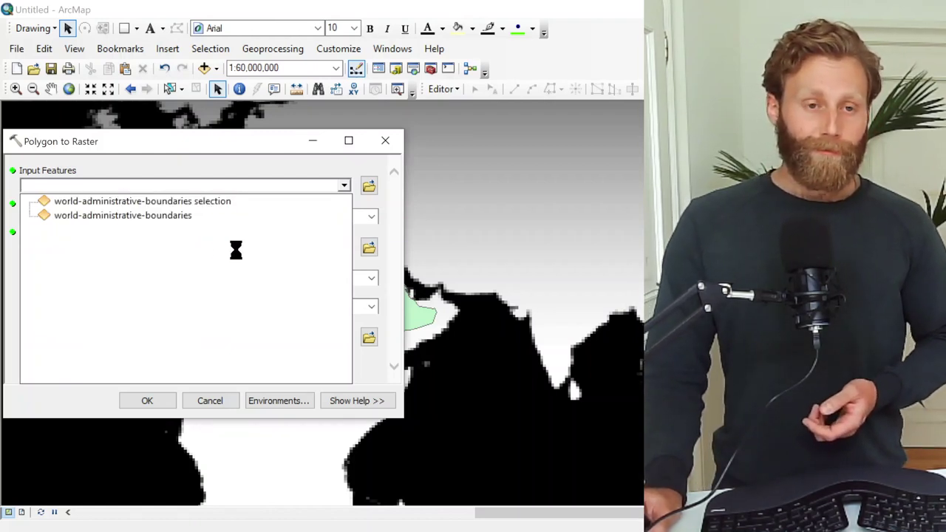
pyautogui.click(371, 216)
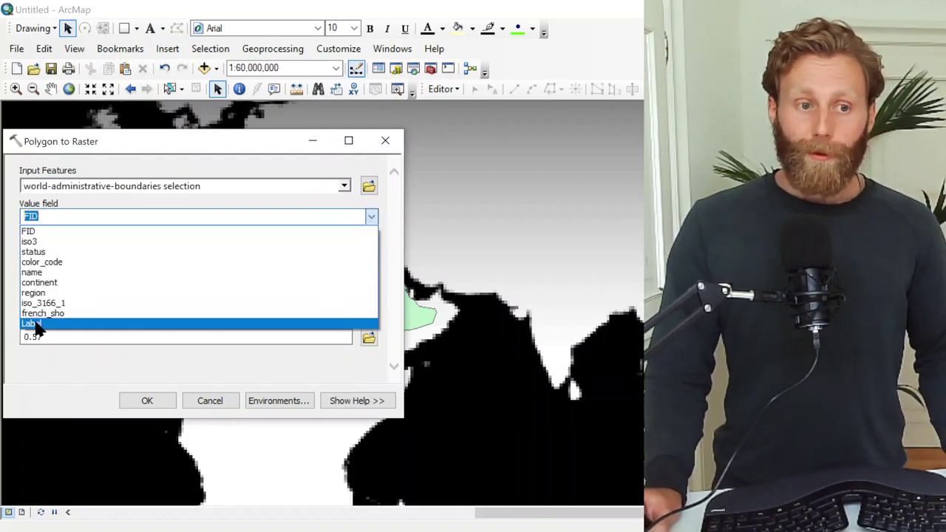
pyautogui.click(50, 324)
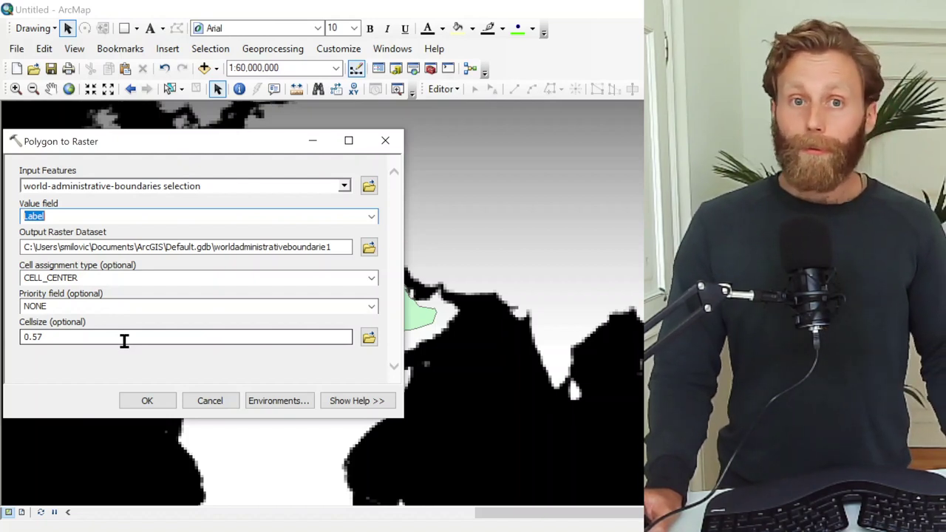
# Drag the cellarea30min layer into the Cellsize field in place of 0.57
pyautogui.click(380, 68)
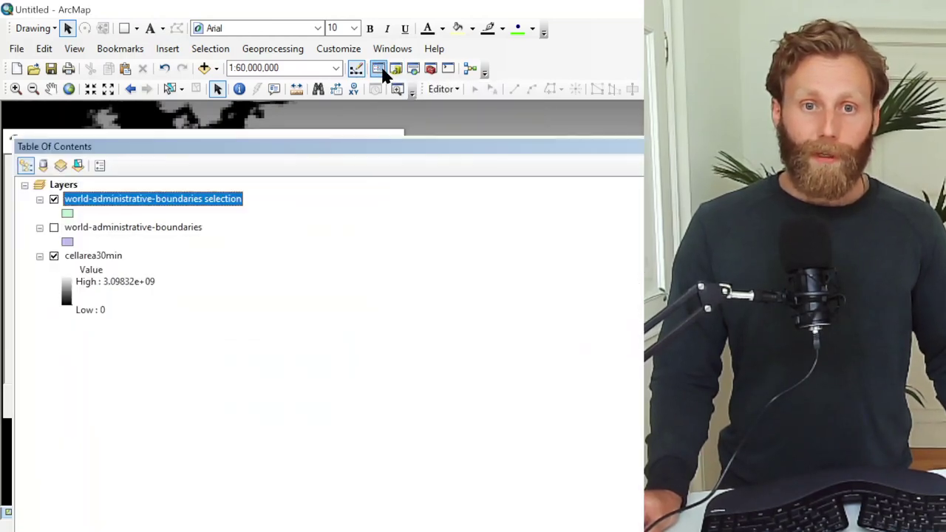
pyautogui.moveTo(138, 146); pyautogui.dragTo(385, 120)
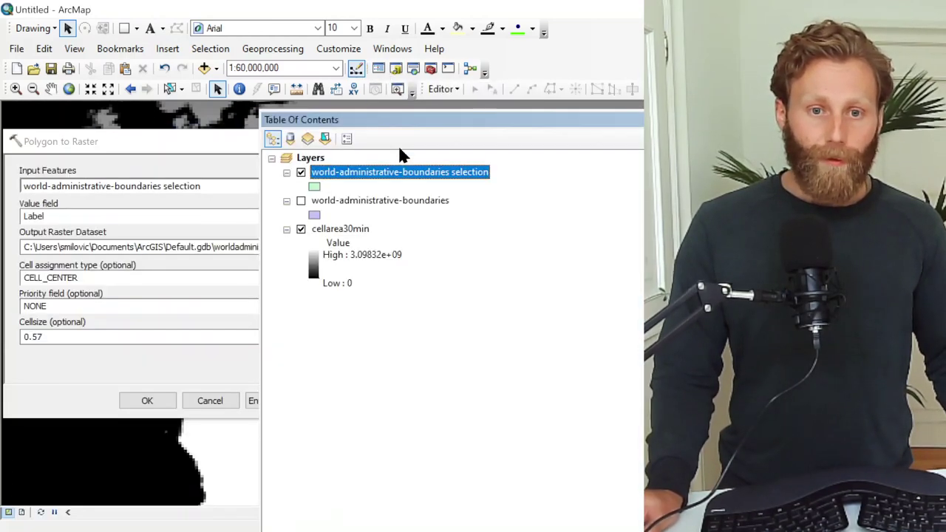
pyautogui.keyDown('ctrl'); pyautogui.click(336, 232); pyautogui.keyUp('ctrl')
pyautogui.moveTo(336, 231); pyautogui.dragTo(79, 338)
pyautogui.click(97, 364)
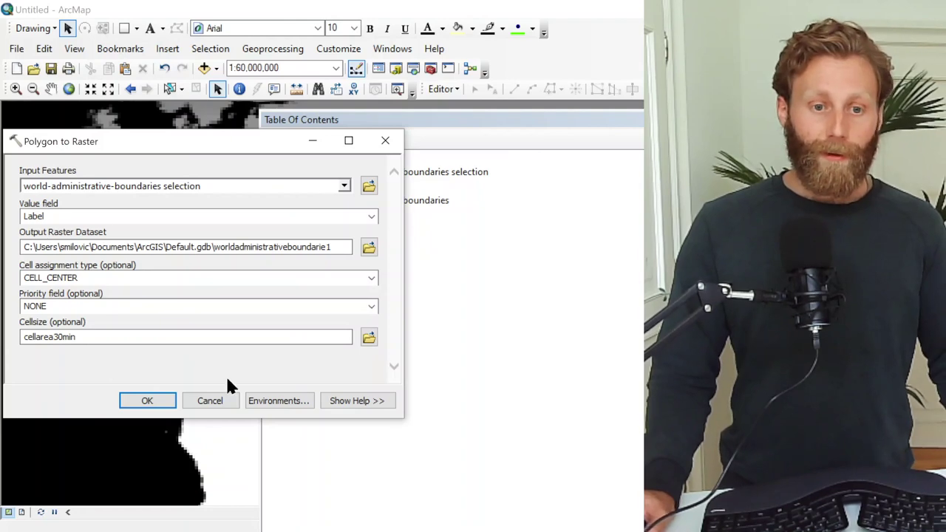
# Set the environment's Output Coordinates to Same as Layer cellarea30min
pyautogui.click(276, 399)
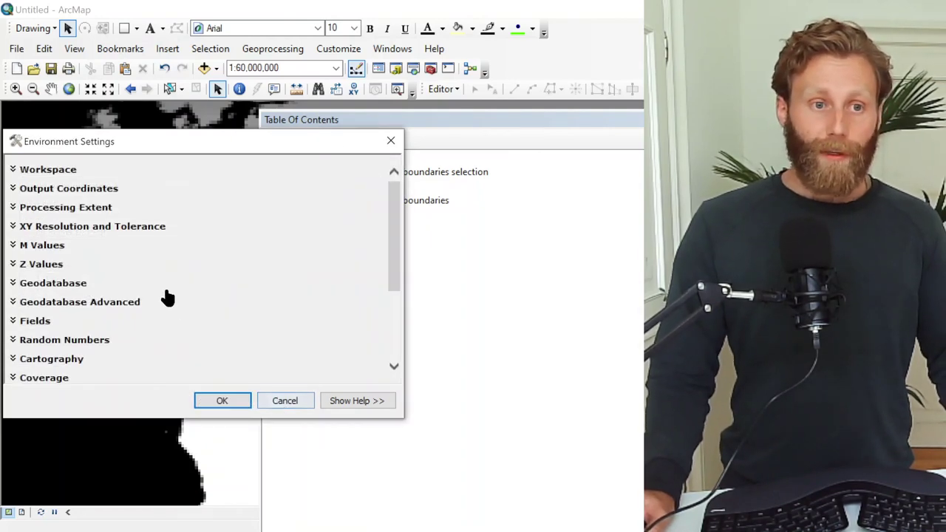
pyautogui.click(72, 190)
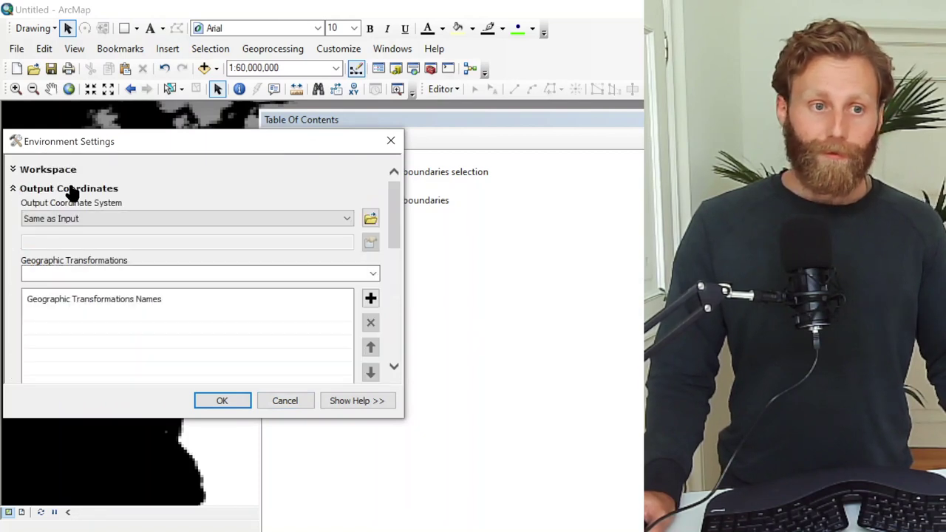
pyautogui.click(113, 218)
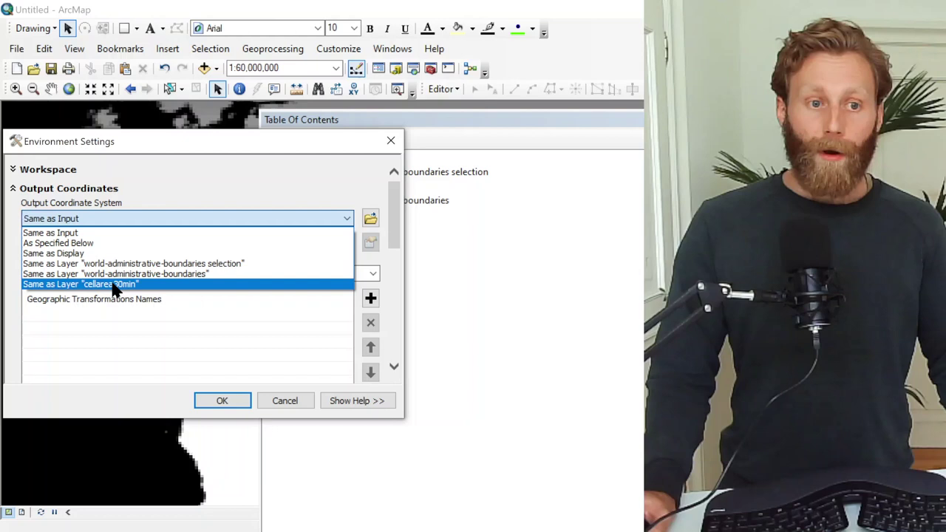
pyautogui.click(156, 285)
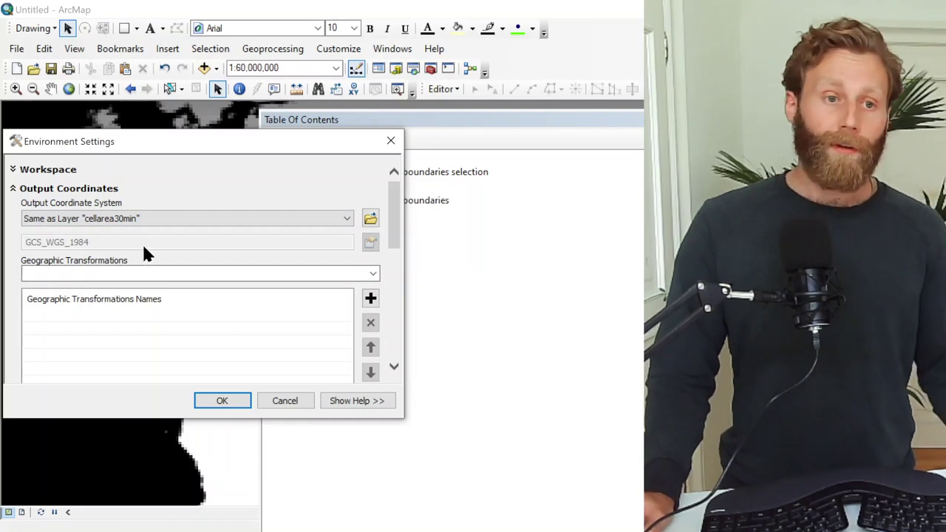
# Set the Snap Raster to cellarea30min and confirm the environment settings
pyautogui.scroll(-1, 144, 254)
pyautogui.scroll(-1, 397, 241)
pyautogui.scroll(-3, 399, 252)
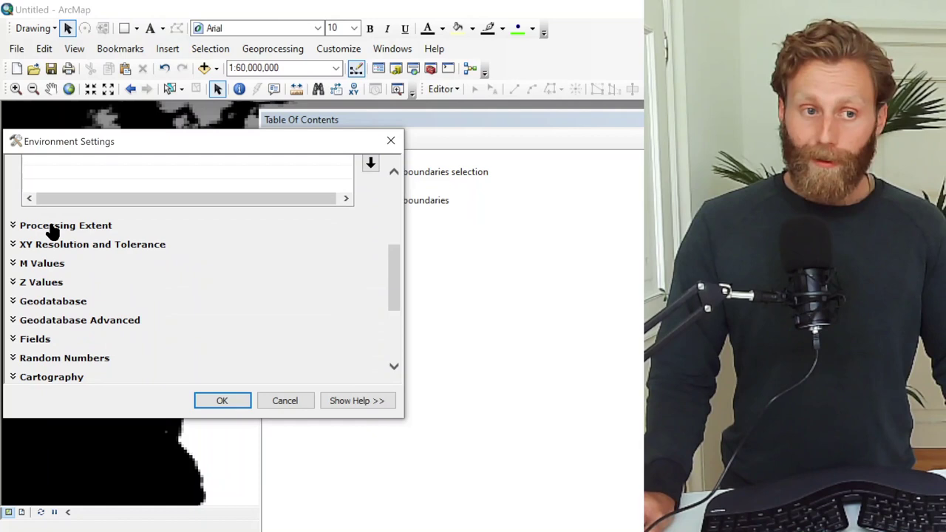
pyautogui.click(51, 227)
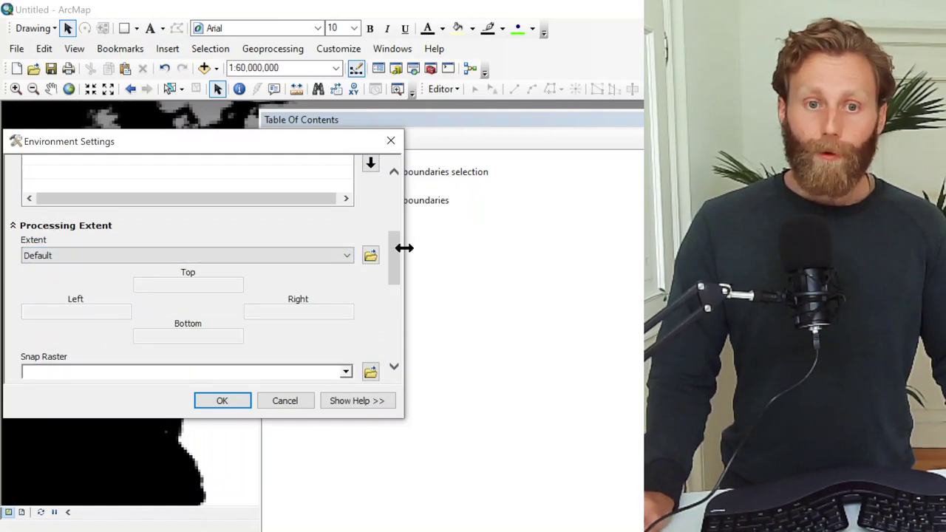
pyautogui.scroll(-3, 397, 274)
pyautogui.click(347, 271)
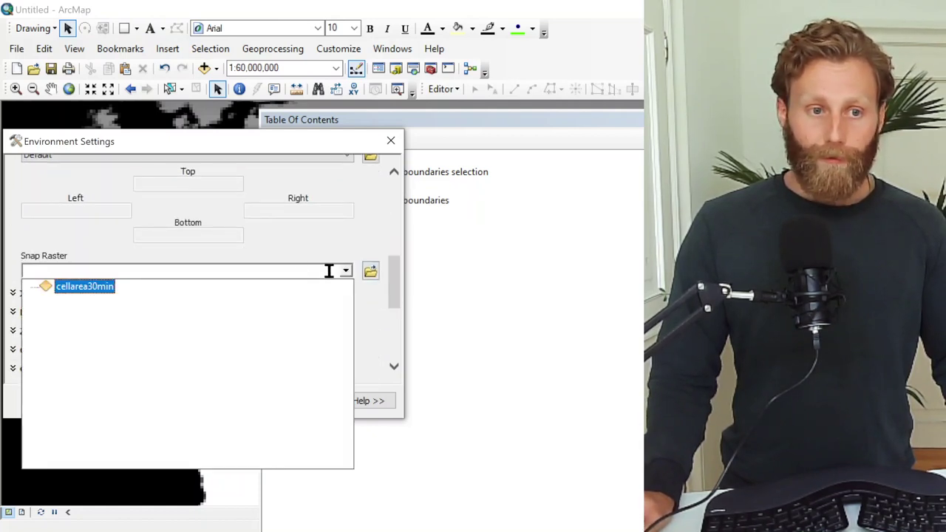
pyautogui.click(84, 287)
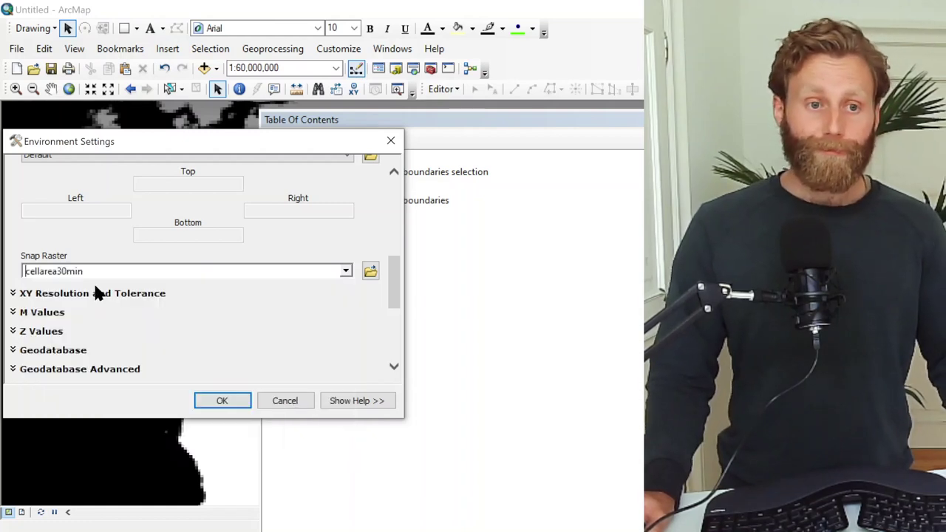
pyautogui.click(221, 400)
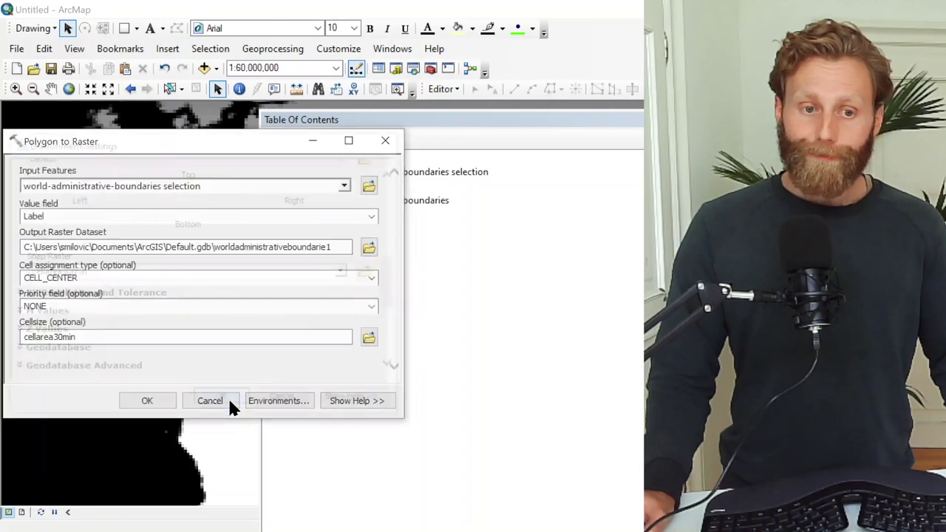
# Run Polygon to Raster and hide the green Saudi Arabia selection layer
pyautogui.click(150, 402)
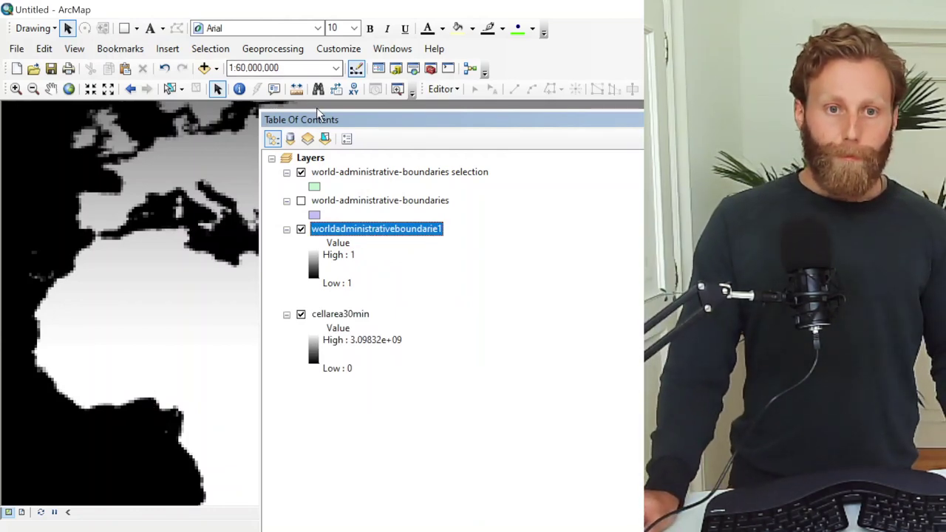
pyautogui.moveTo(318, 124); pyautogui.dragTo(512, 110)
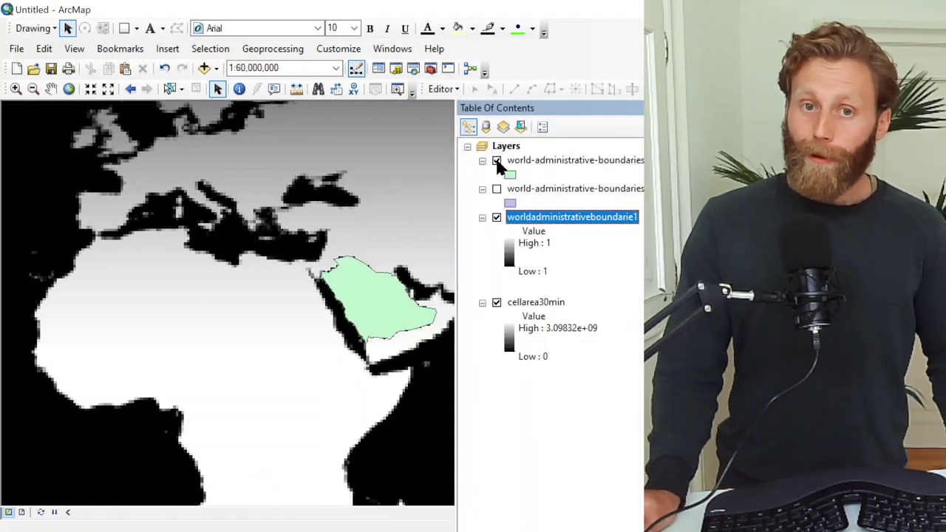
pyautogui.click(497, 161)
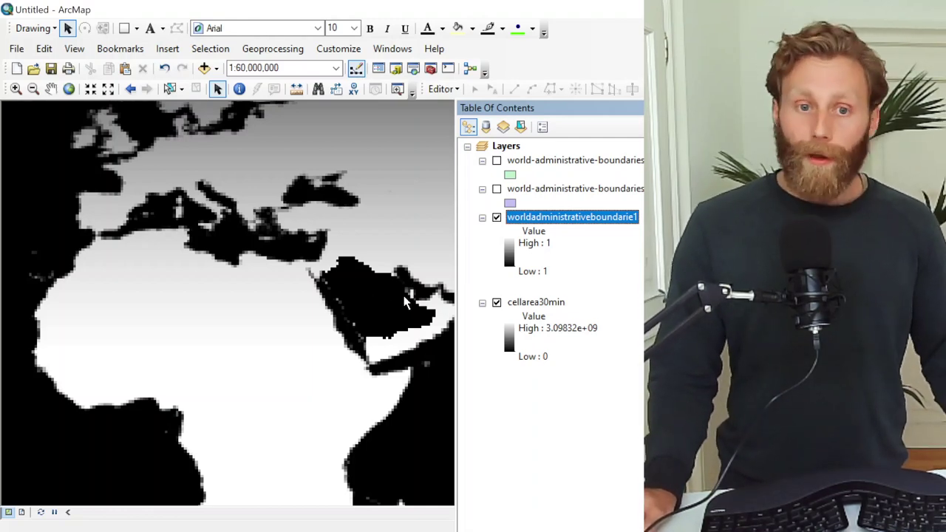
# Zoom into Saudi Arabia to inspect the new raster's value-1 cells
pyautogui.scroll(-6, 403, 296)
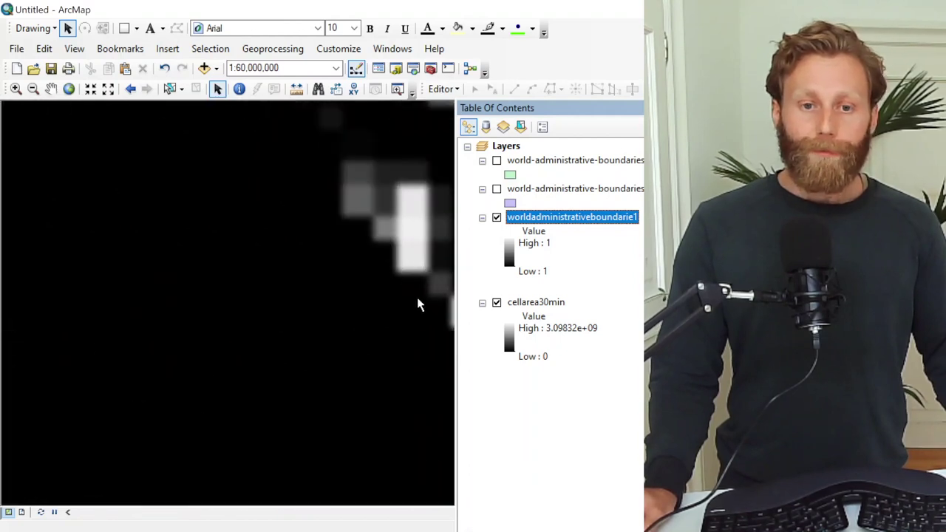
pyautogui.scroll(-2, 418, 304)
pyautogui.moveTo(506, 118); pyautogui.dragTo(573, 96)
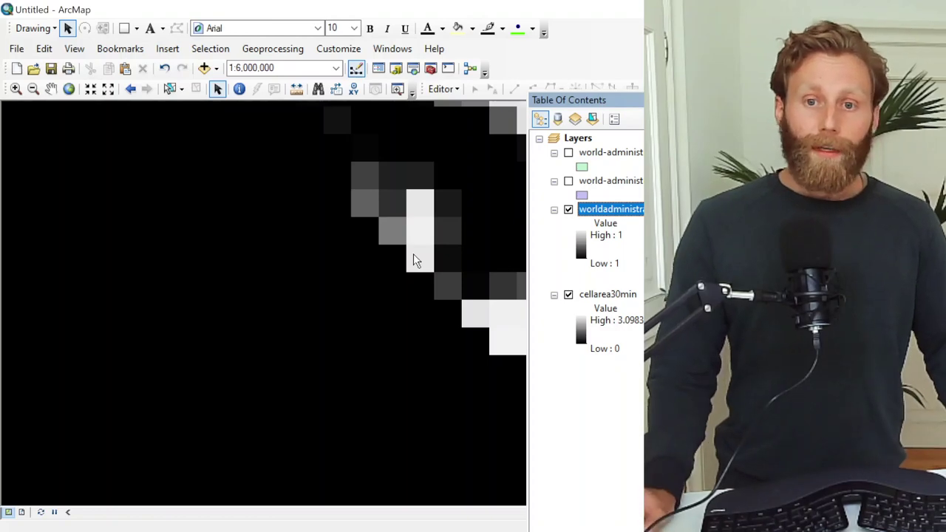
pyautogui.moveTo(569, 100); pyautogui.dragTo(303, 177)
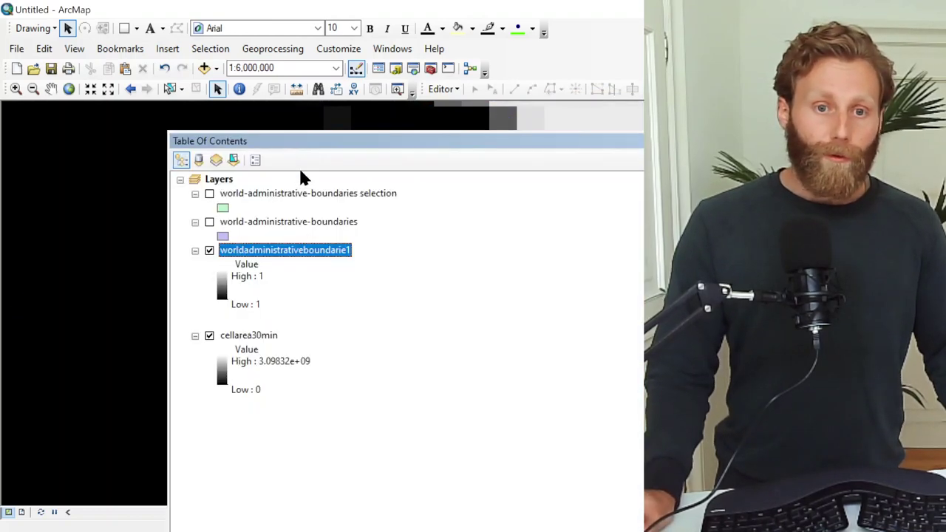
# Open Data > Export Data for the worldadministrativeboundarie1 raster layer
pyautogui.rightClick(303, 255)
pyautogui.moveTo(394, 403)
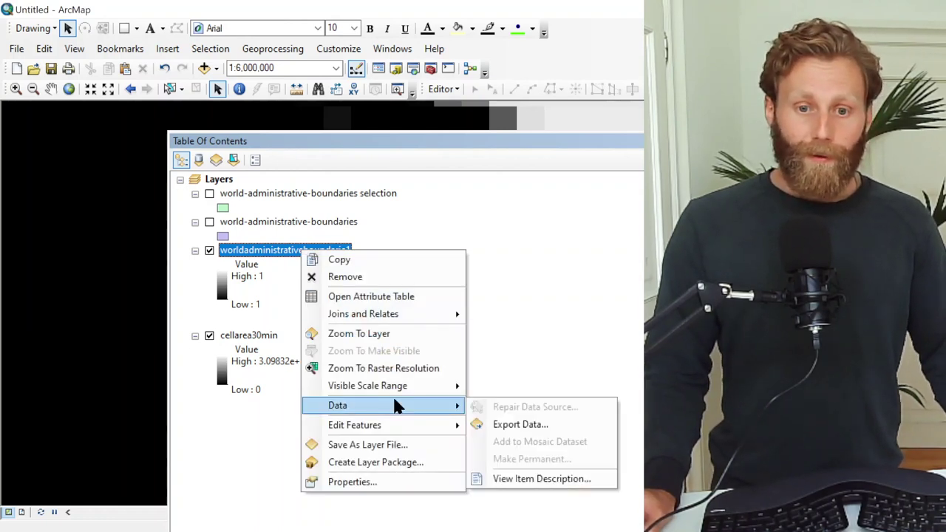
pyautogui.click(510, 433)
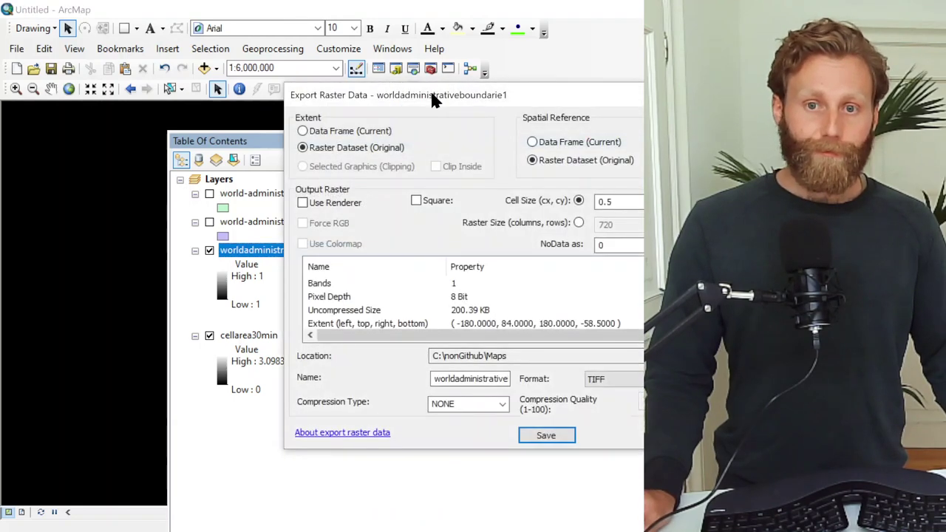
pyautogui.moveTo(431, 93); pyautogui.dragTo(178, 107)
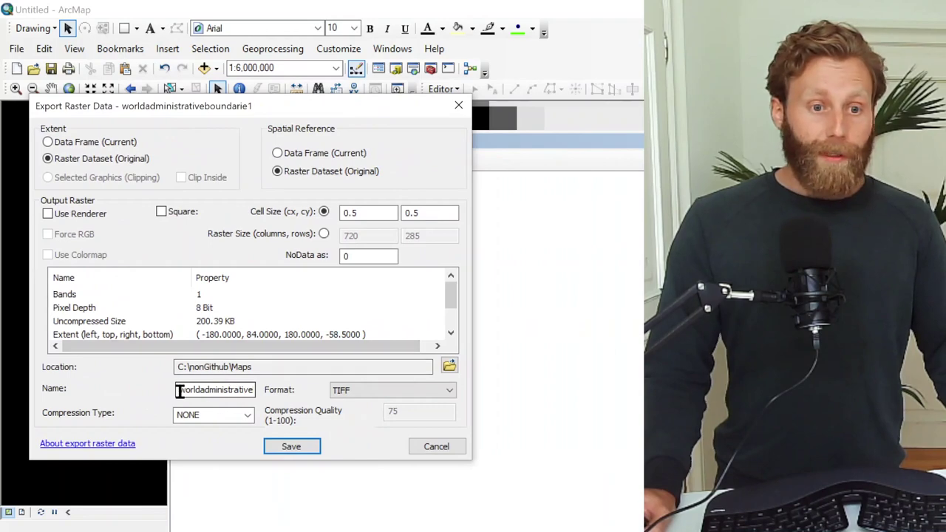
# Save the export as SaudiArabia_30arcmin.tif and decline adding it to the map
pyautogui.moveTo(180, 388); pyautogui.dragTo(289, 385)
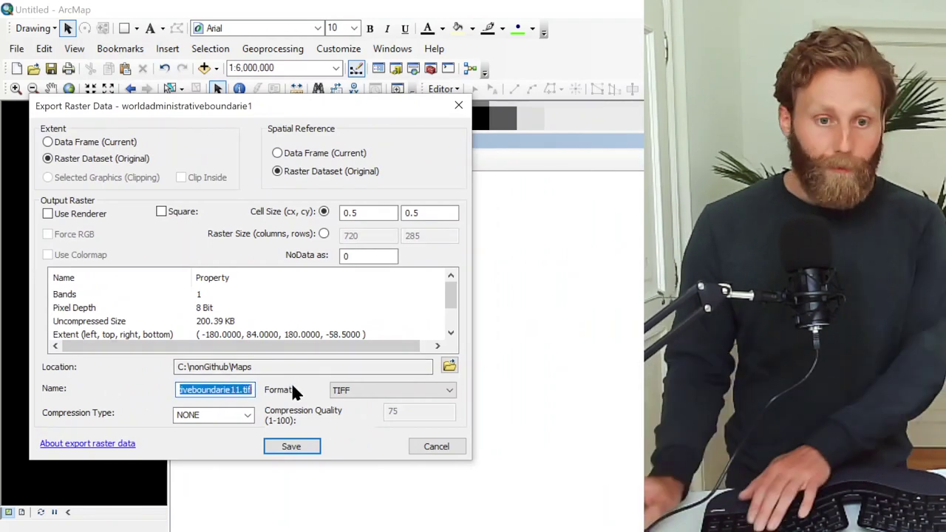
pyautogui.click(242, 390)
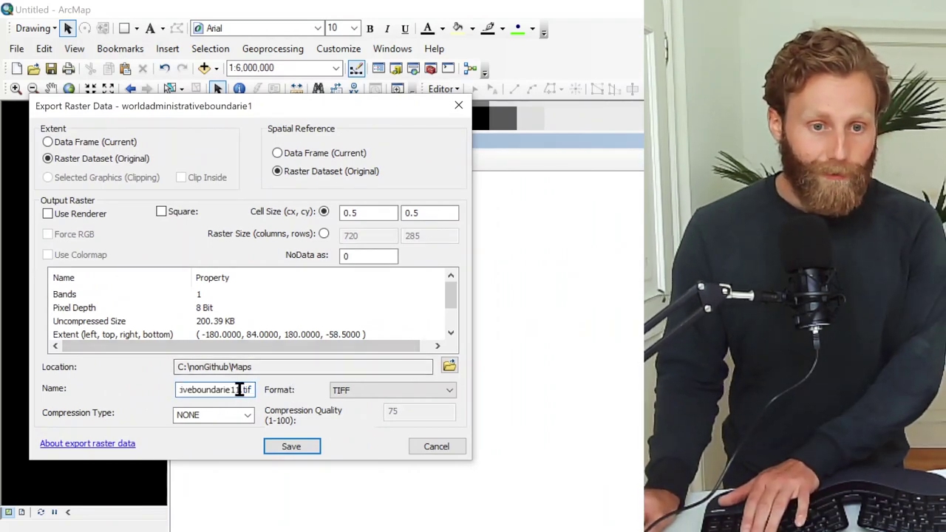
pyautogui.moveTo(240, 390); pyautogui.dragTo(95, 395)
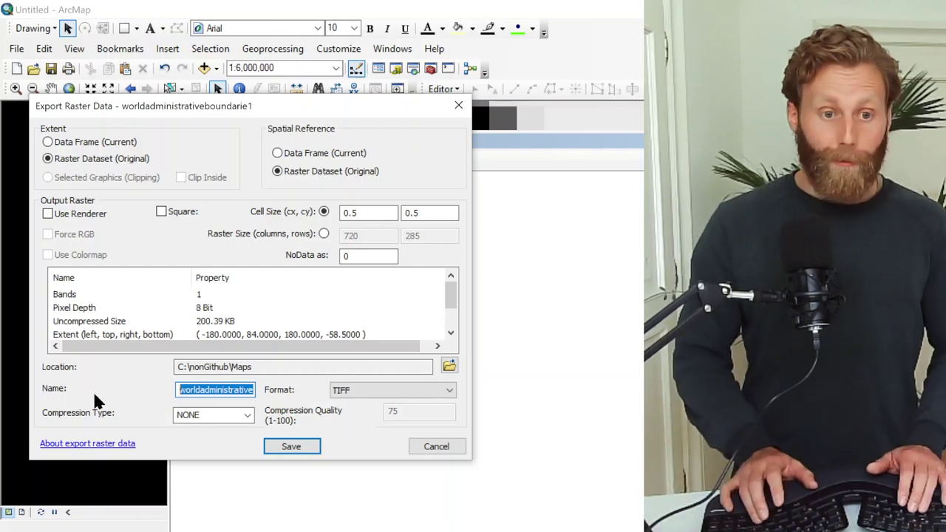
pyautogui.write('Saudi')
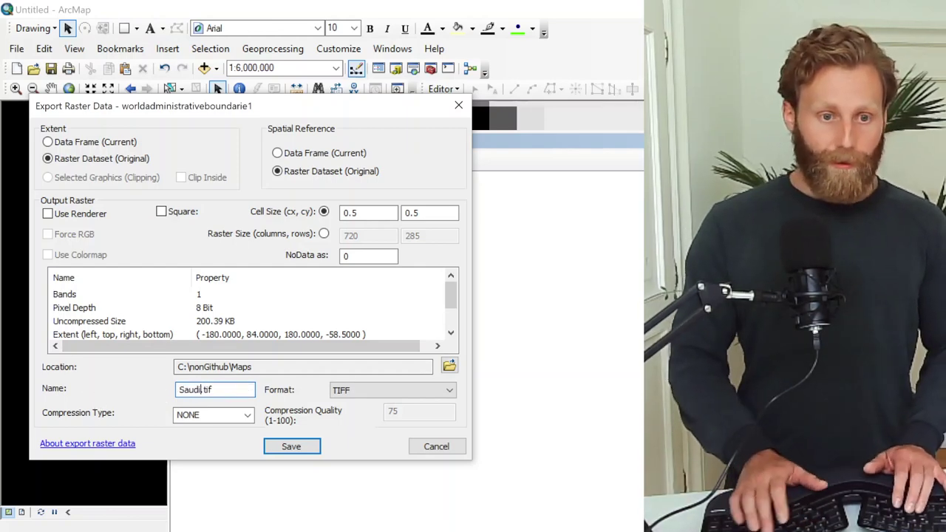
pyautogui.write('Arabia')
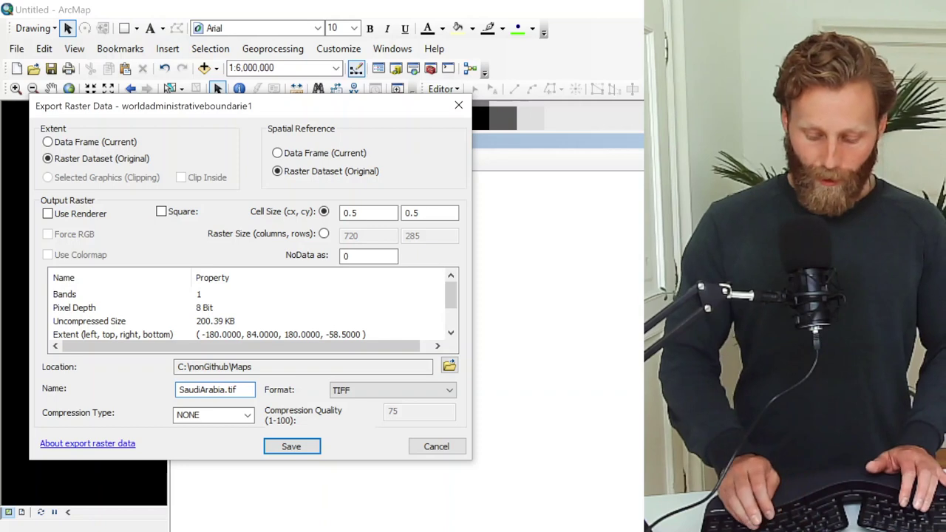
pyautogui.write('_30arc')
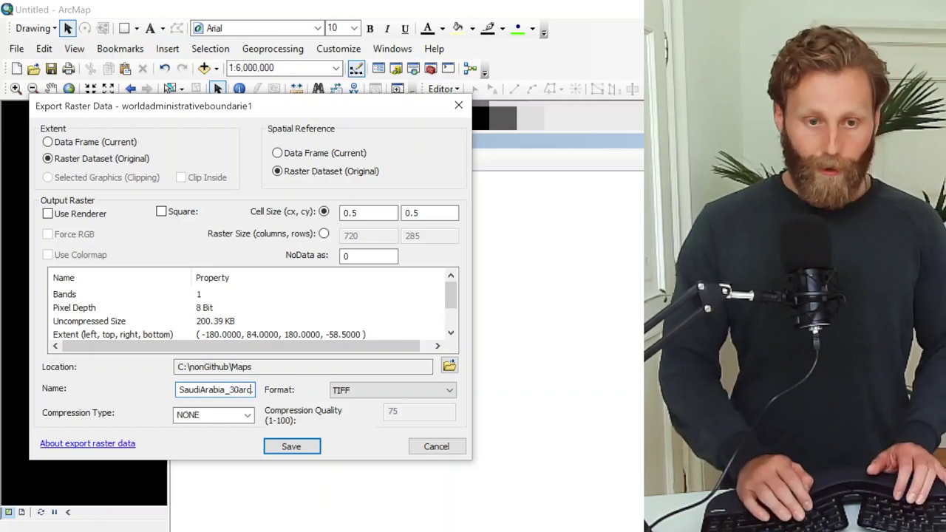
pyautogui.write('min')
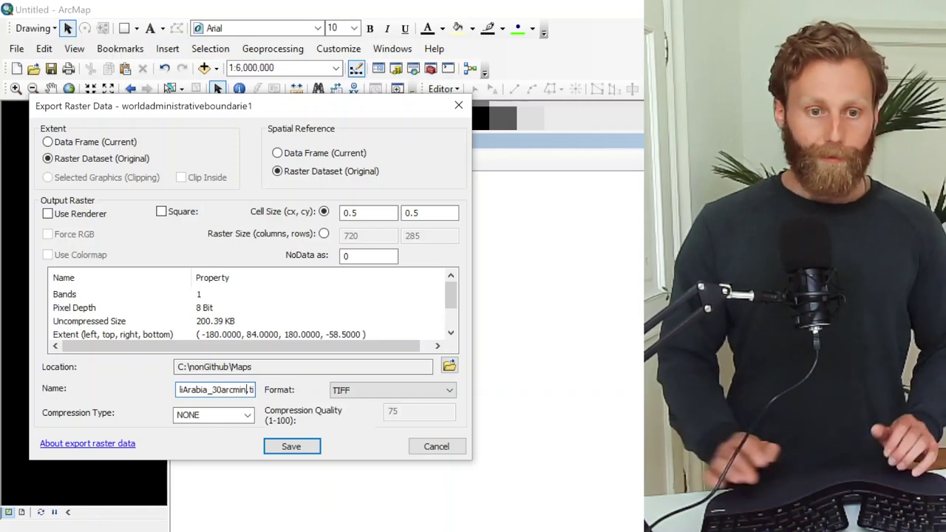
pyautogui.click(291, 447)
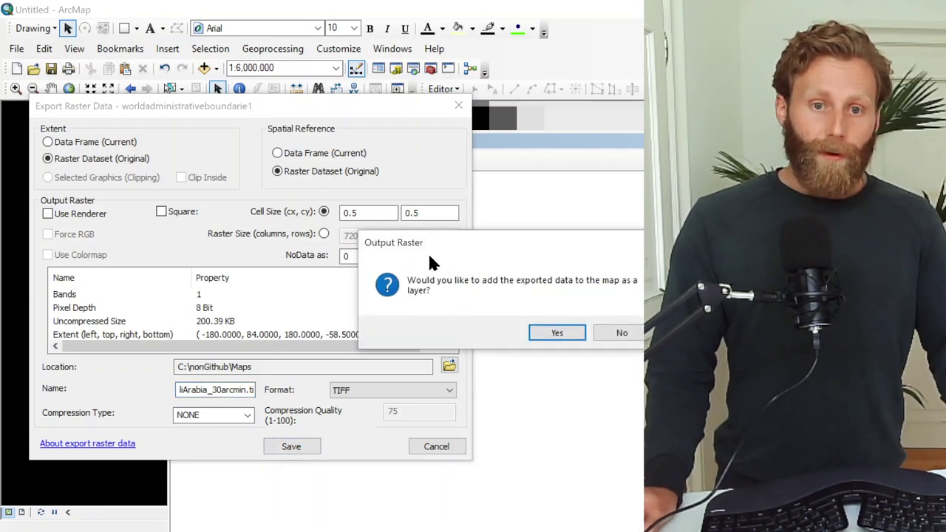
pyautogui.moveTo(429, 257); pyautogui.dragTo(119, 244)
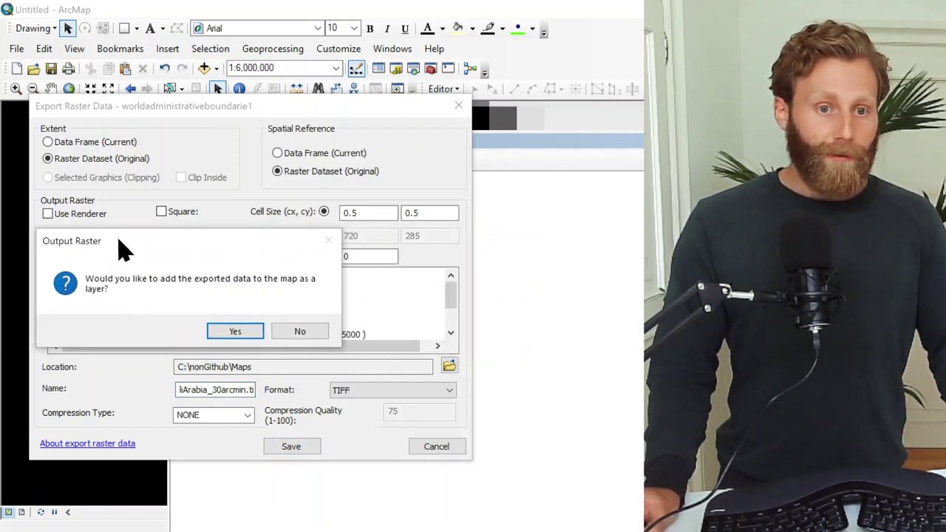
pyautogui.click(299, 330)
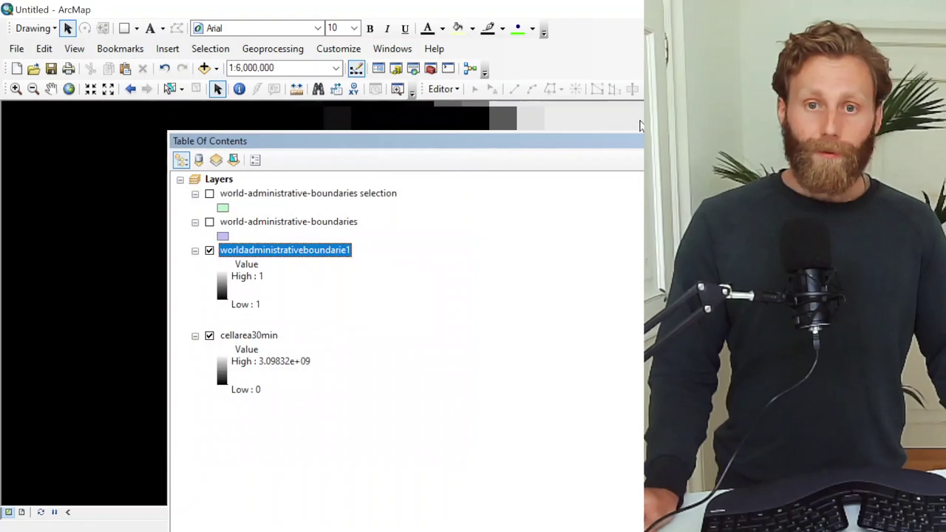